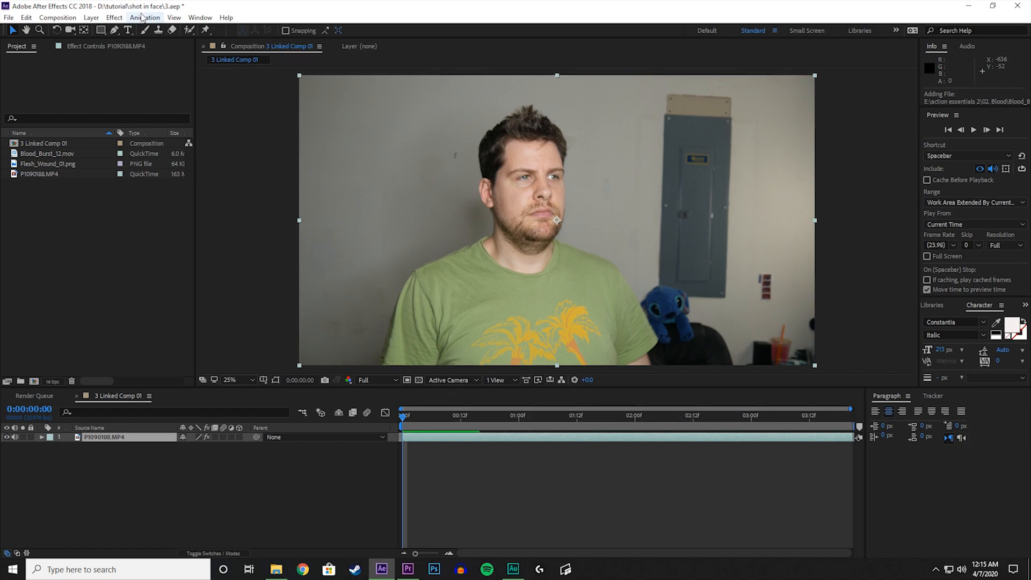
Send the P1090188.MP4 layer to mocha AE for tracking and create a mocha project named headshot.
{"action": "left_click", "coordinate": [143, 17]}
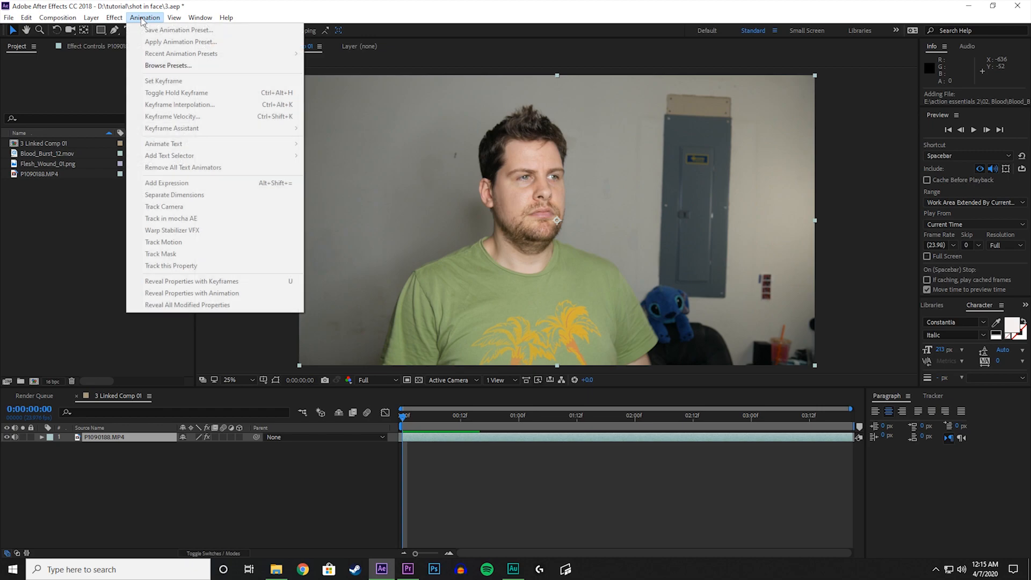
{"action": "left_click", "coordinate": [420, 448]}
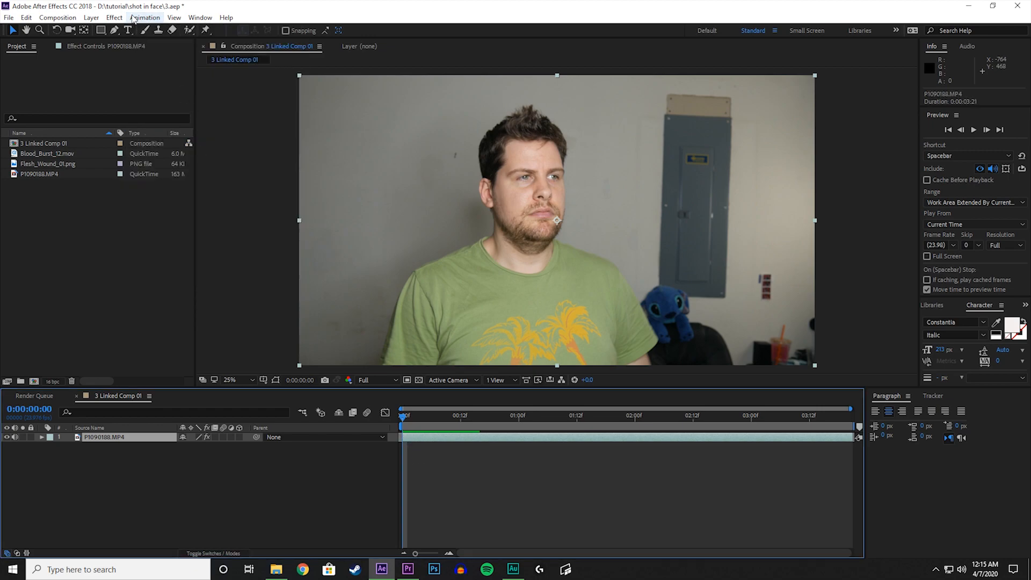
{"action": "left_click", "coordinate": [134, 19]}
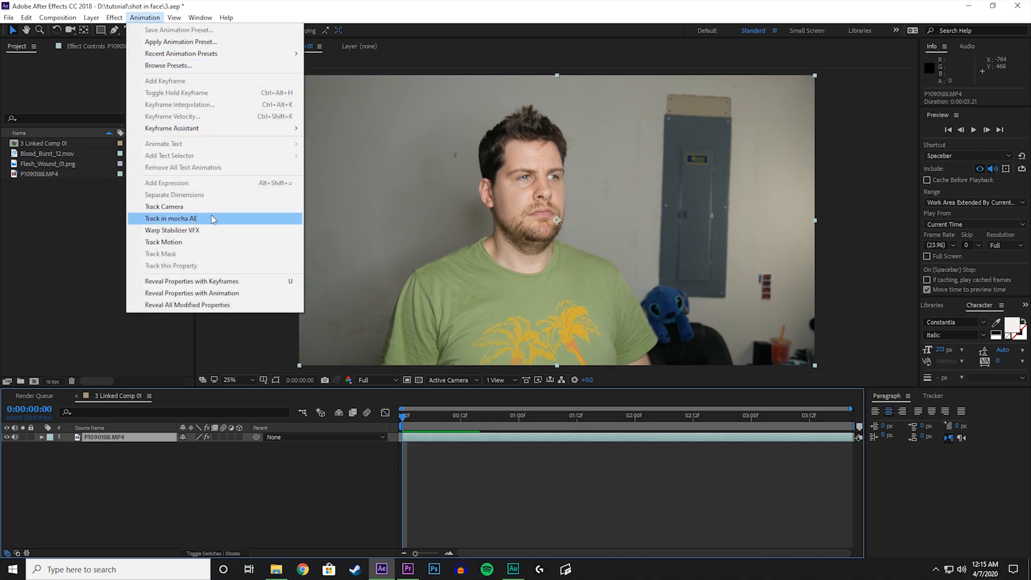
{"action": "left_click", "coordinate": [229, 224]}
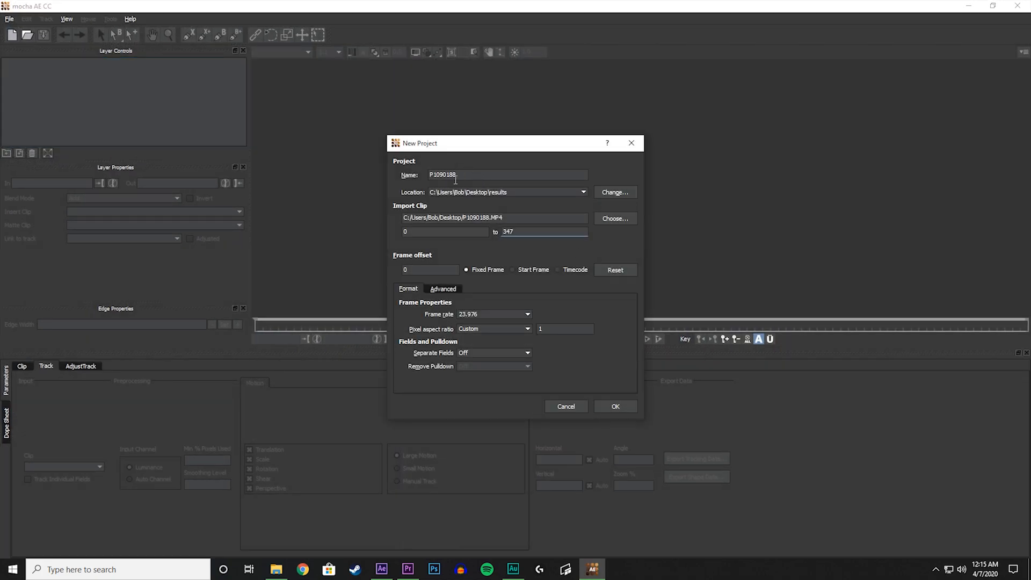
{"action": "double_click", "coordinate": [456, 172]}
{"action": "type", "text": "headshot"}
{"action": "key", "text": "Return"}
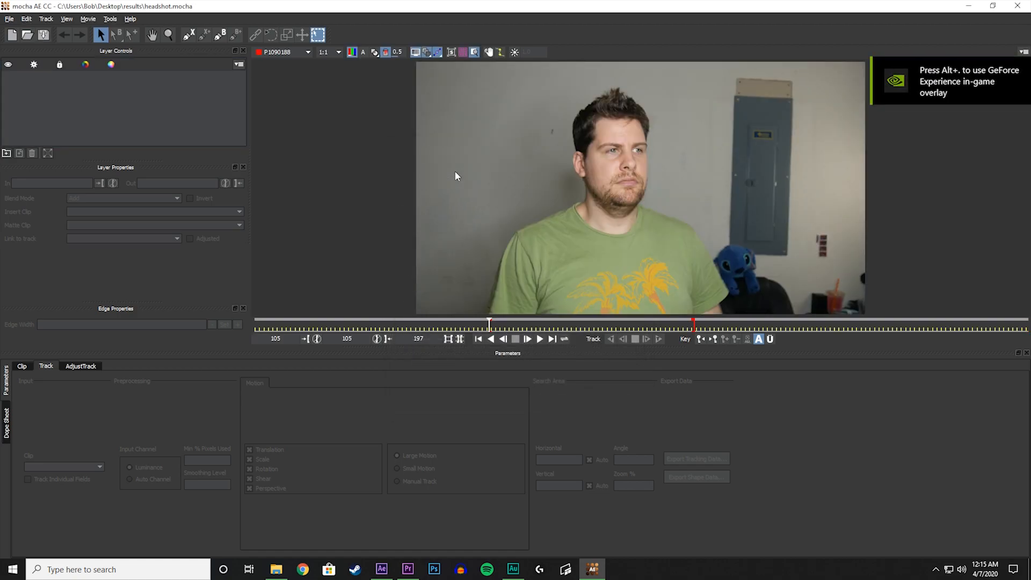
Draw a closed X-spline around the man's face, from the hairline down to the chin and back.
{"action": "left_click", "coordinate": [188, 35]}
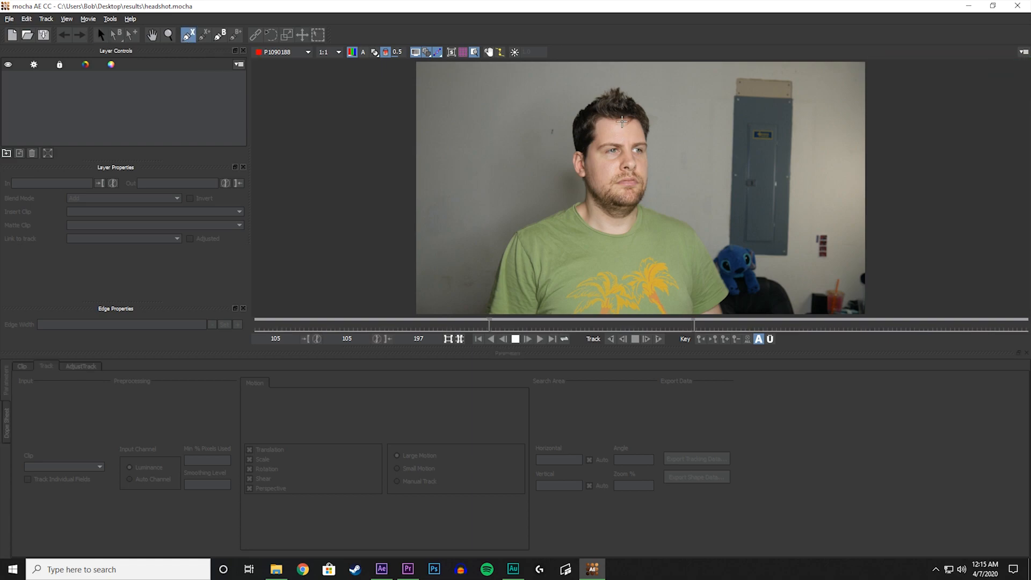
{"action": "left_click", "coordinate": [621, 121]}
{"action": "left_click", "coordinate": [607, 121]}
{"action": "left_click", "coordinate": [596, 123]}
{"action": "left_click", "coordinate": [593, 143]}
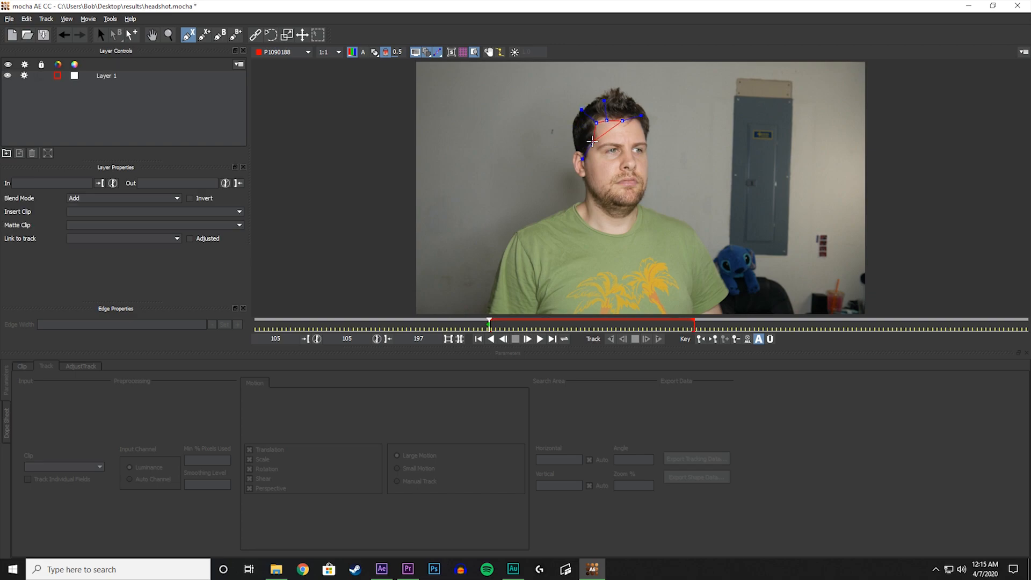
{"action": "left_click", "coordinate": [606, 186]}
{"action": "left_click", "coordinate": [617, 200]}
{"action": "left_click", "coordinate": [632, 201]}
{"action": "left_click", "coordinate": [644, 188]}
{"action": "left_click", "coordinate": [645, 170]}
{"action": "left_click", "coordinate": [646, 154]}
{"action": "left_click", "coordinate": [643, 137]}
{"action": "left_click", "coordinate": [636, 120]}
{"action": "right_click", "coordinate": [636, 120]}
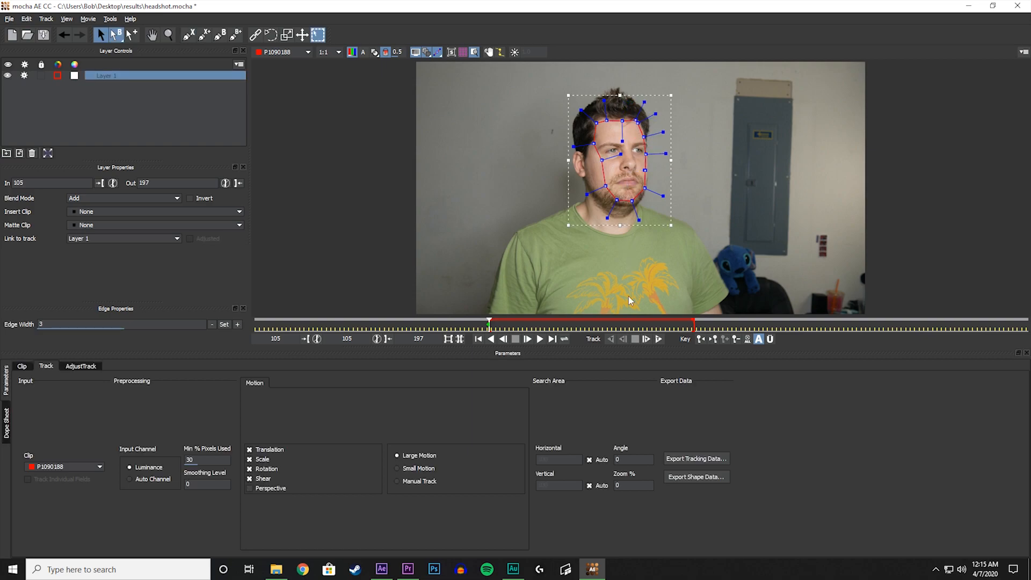
Track the face shape forwards until the head is out of frame, and copy its After Effects Transform Data to the clipboard.
{"action": "left_click", "coordinate": [659, 339]}
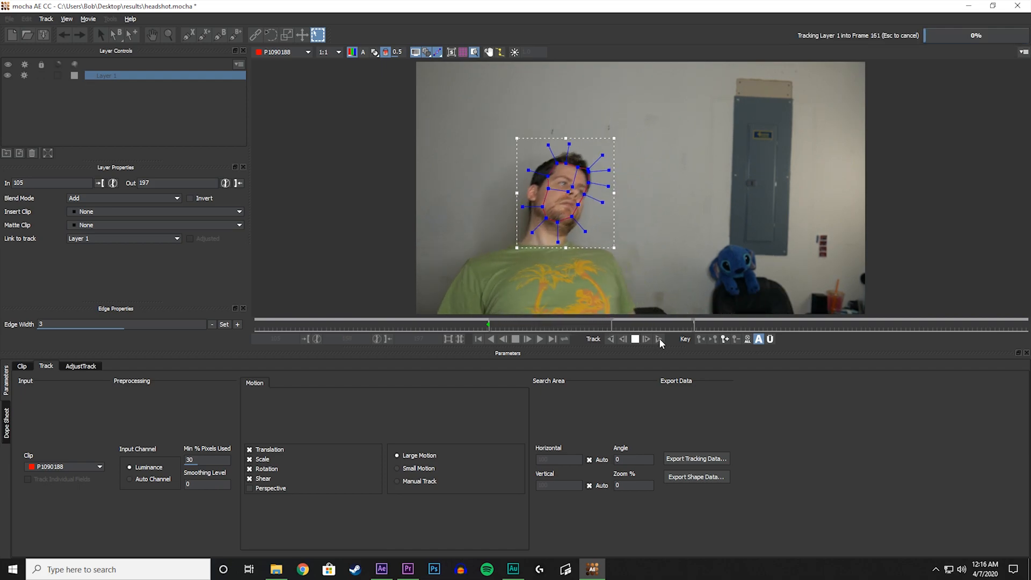
{"action": "left_click", "coordinate": [636, 339]}
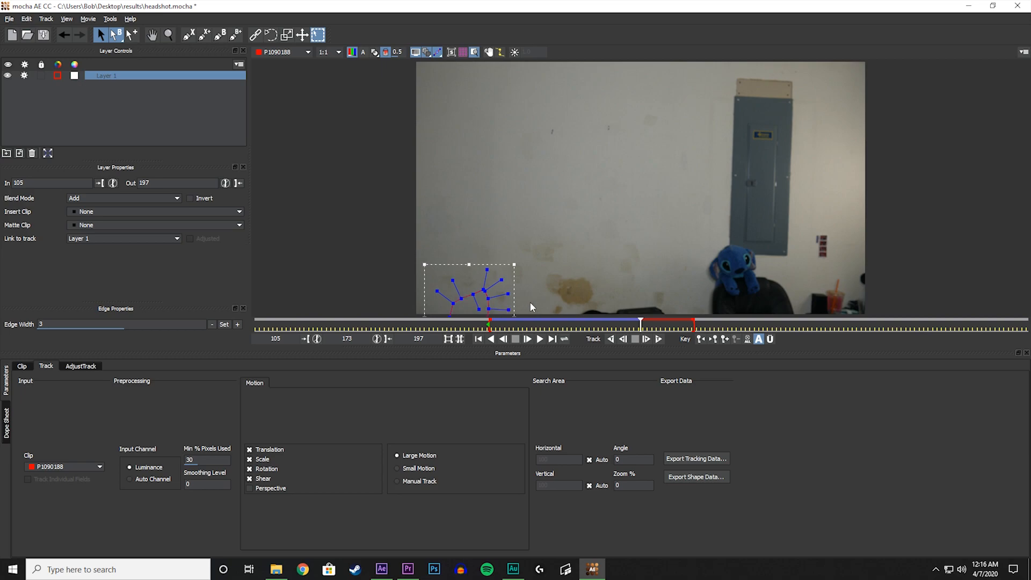
{"action": "left_click", "coordinate": [696, 460]}
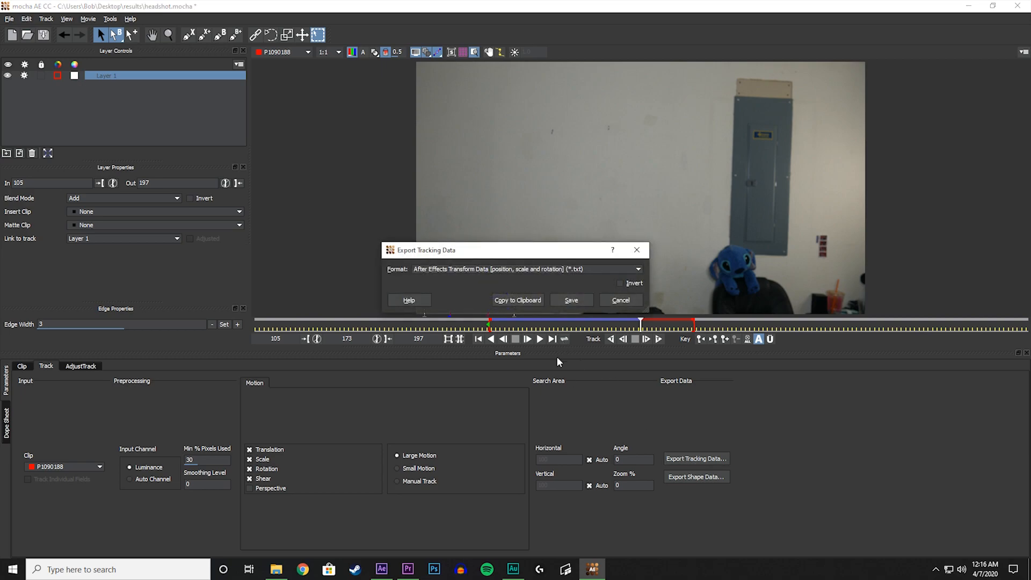
{"action": "left_click", "coordinate": [523, 302]}
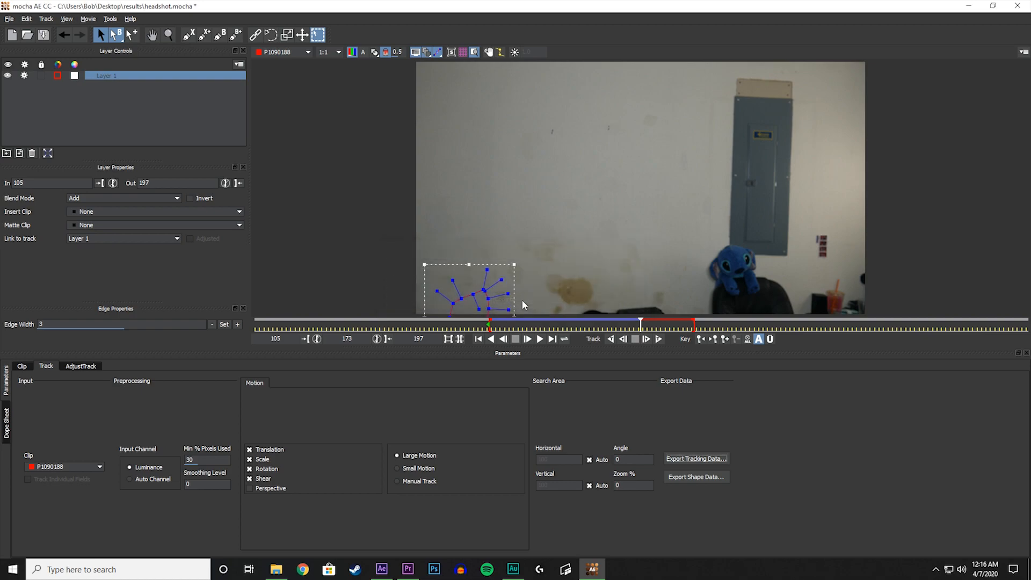
Switch back to After Effects, add a null object to the composition and paste the tracking data onto it.
{"action": "left_click", "coordinate": [382, 570]}
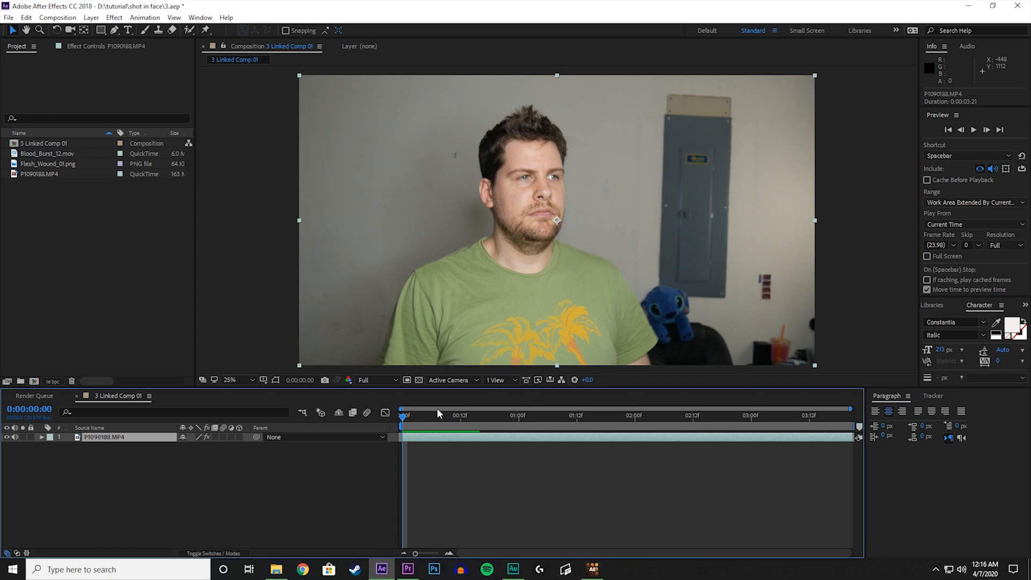
{"action": "left_click", "coordinate": [92, 17]}
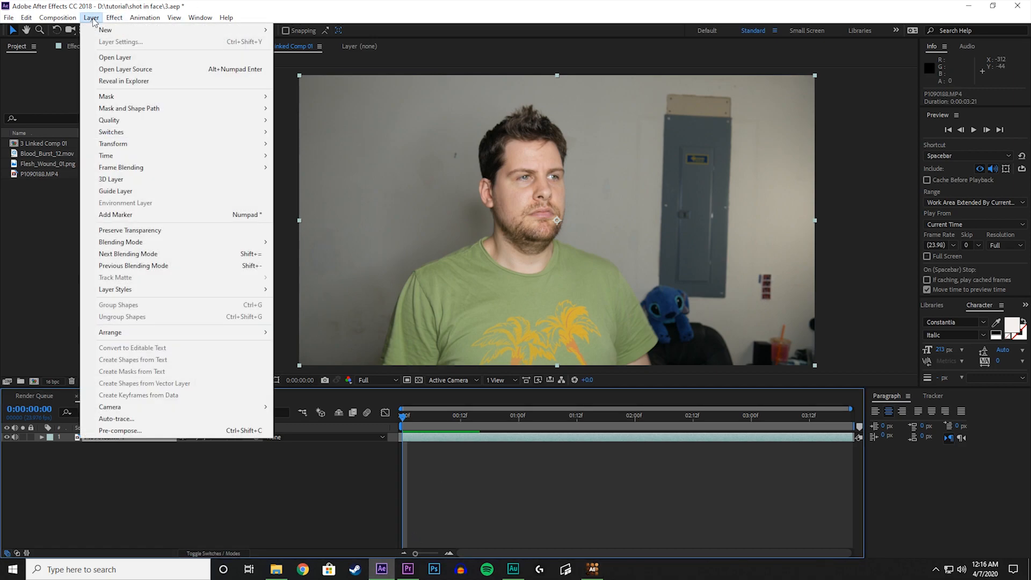
{"action": "mouse_move", "coordinate": [99, 30]}
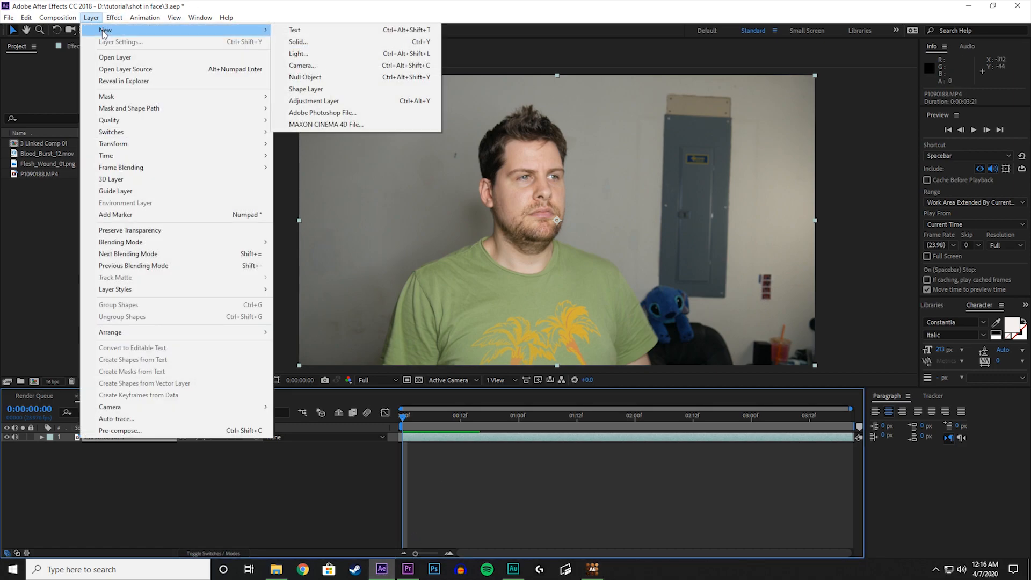
{"action": "left_click", "coordinate": [334, 77]}
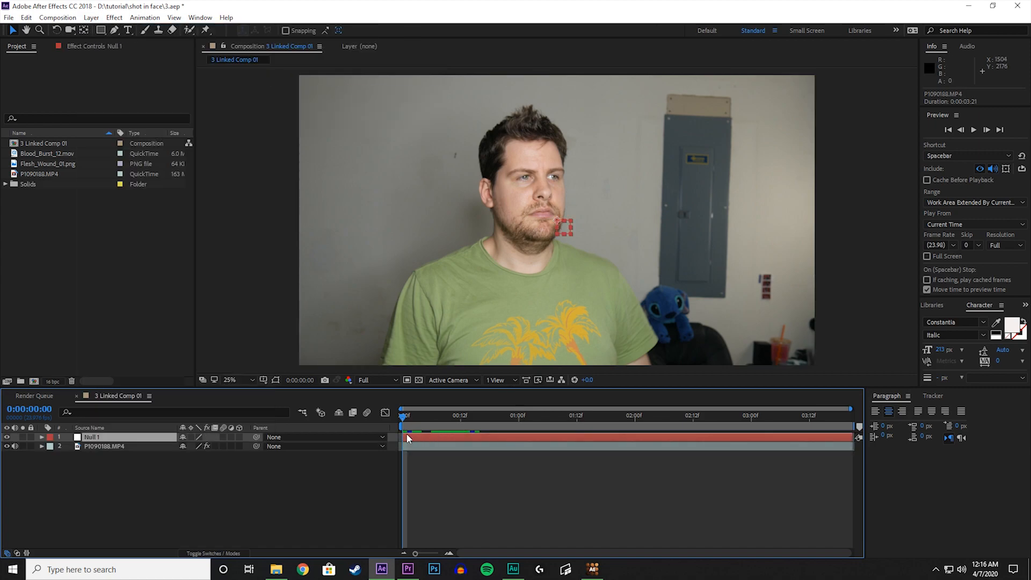
{"action": "key", "text": "ctrl+v"}
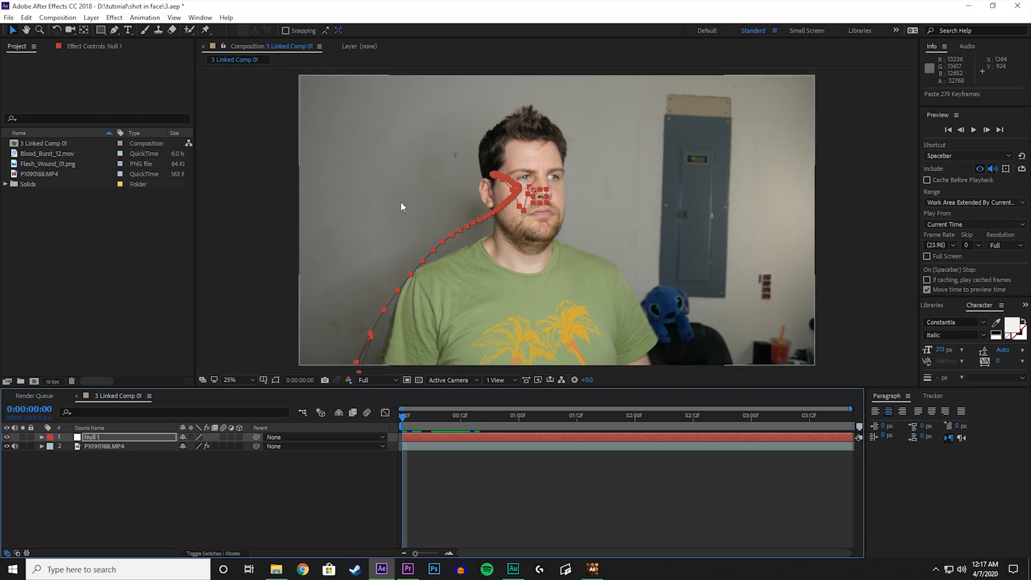
Place Flesh_Wound_01.png in the composition over the man's cheek, as the uppermost layer.
{"action": "left_click", "coordinate": [46, 167]}
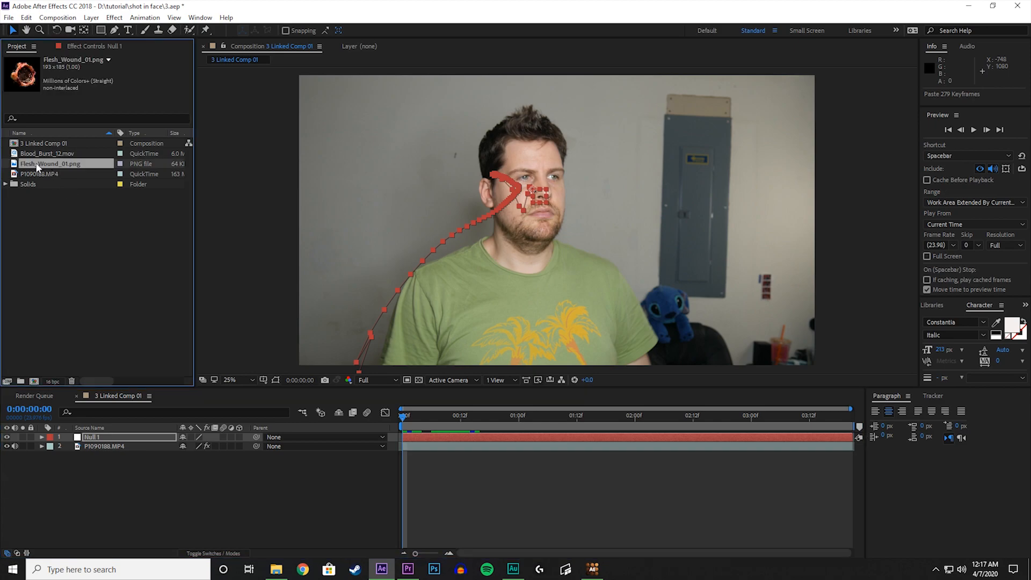
{"action": "left_click_drag", "start_coordinate": [37, 167], "coordinate": [52, 164]}
{"action": "left_click", "coordinate": [47, 154]}
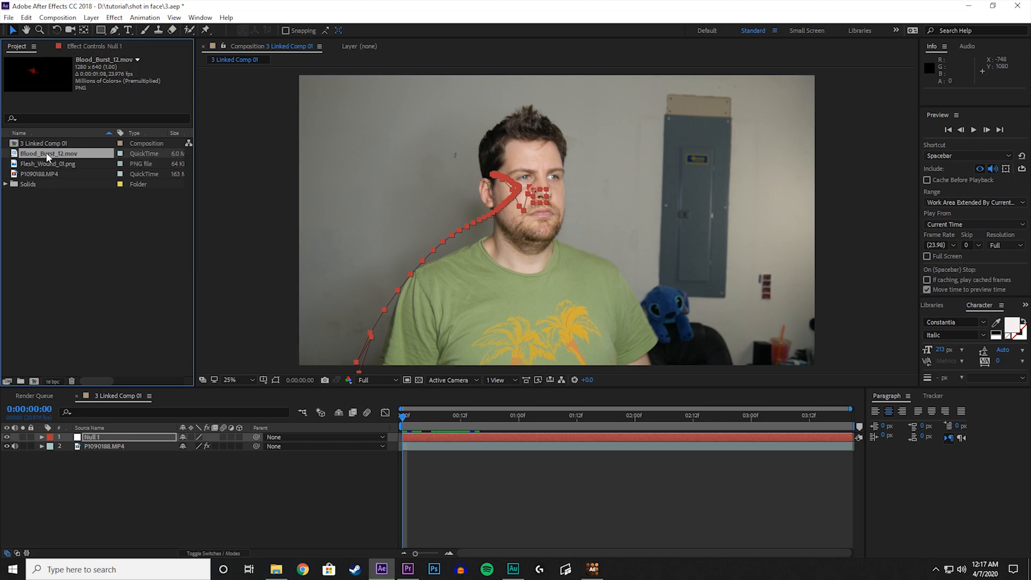
{"action": "left_click", "coordinate": [48, 165]}
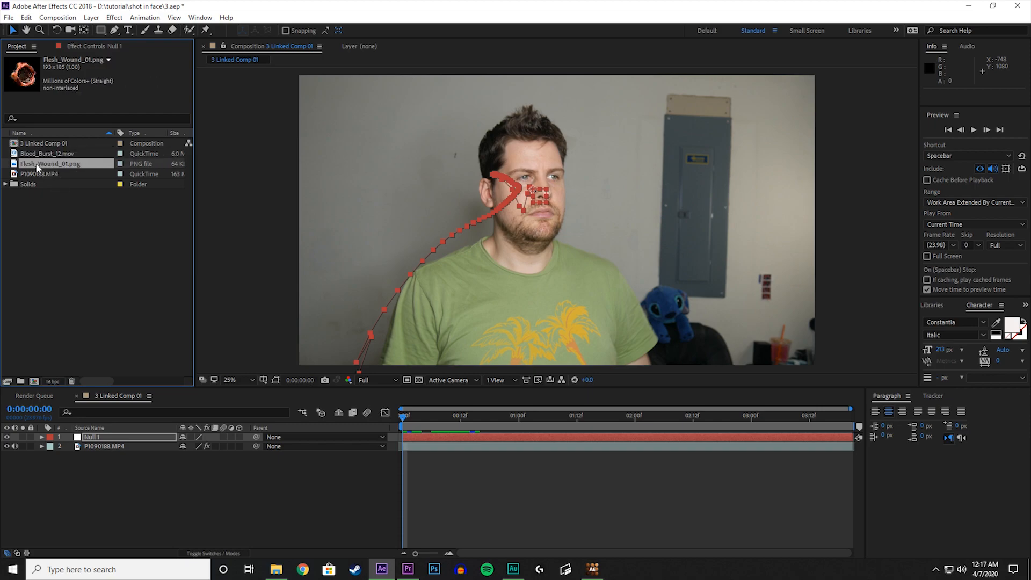
{"action": "left_click_drag", "start_coordinate": [37, 168], "coordinate": [518, 216]}
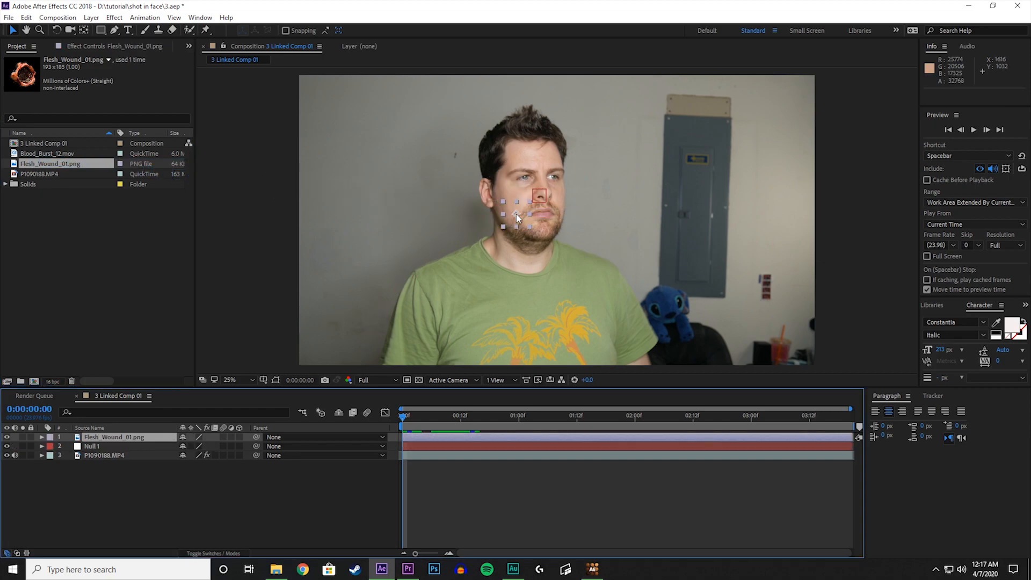
Trim the start of the flesh wound layer to 0:00:00:11, where the head first jerks, and compare the adjacent frames.
{"action": "left_click", "coordinate": [438, 416]}
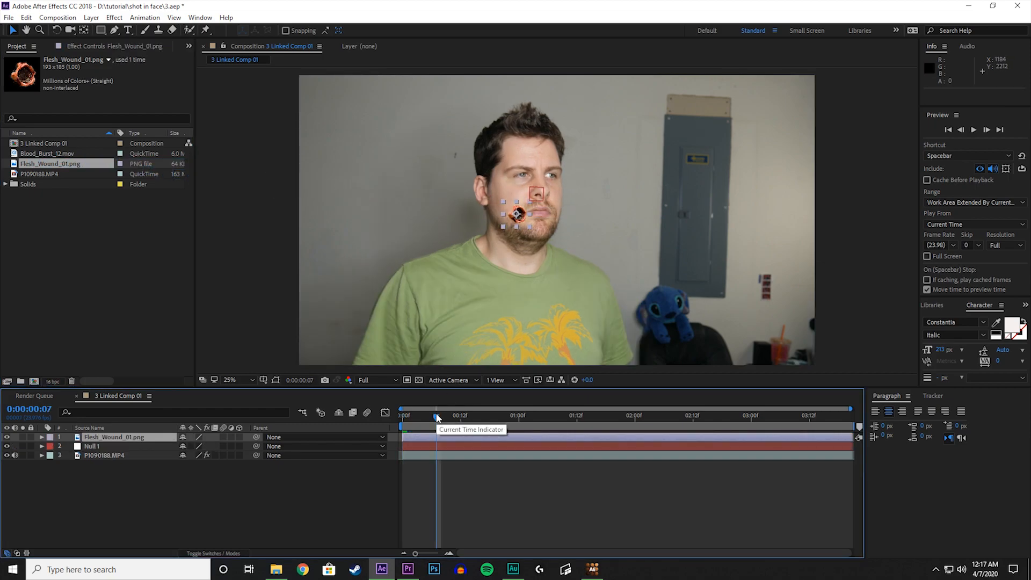
{"action": "left_click_drag", "start_coordinate": [438, 417], "coordinate": [457, 419]}
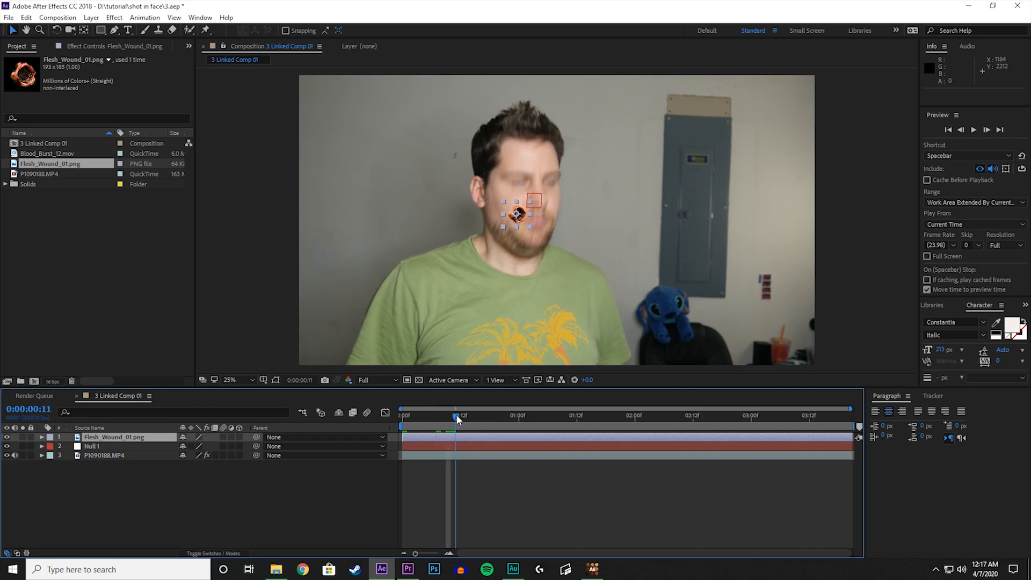
{"action": "key", "text": "Page_Up"}
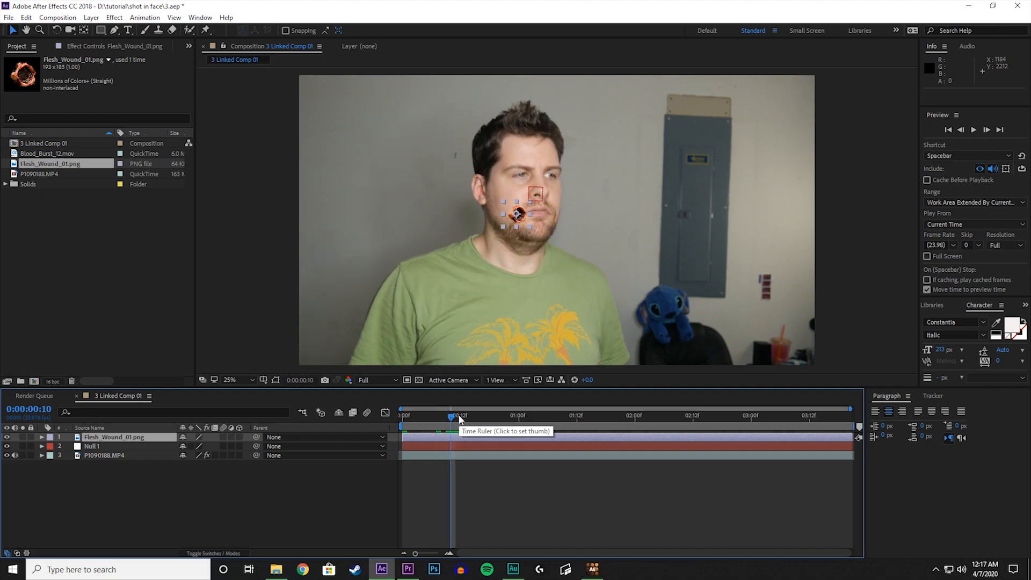
{"action": "key", "text": "Page_Down"}
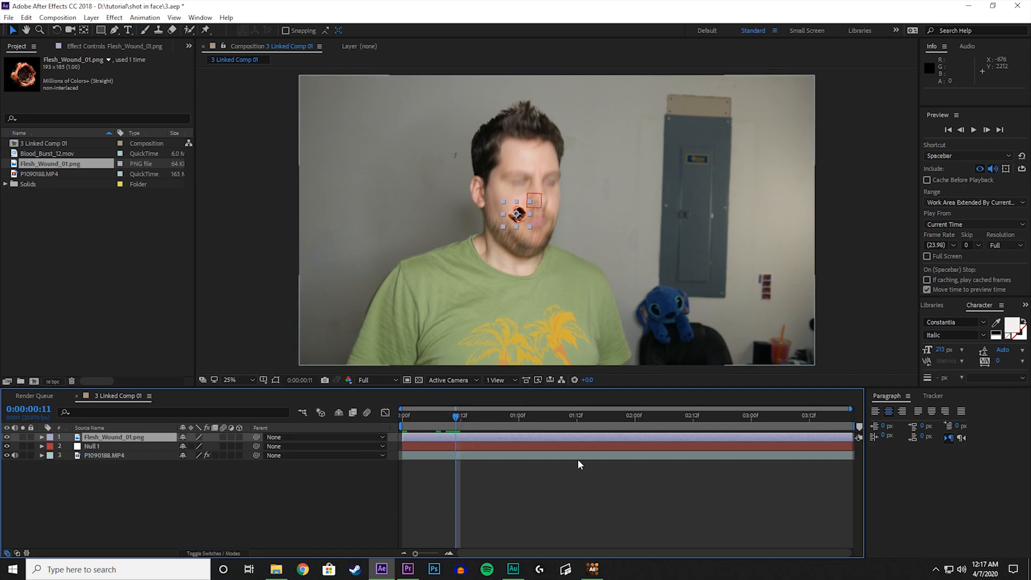
{"action": "key", "text": "alt+bracketleft"}
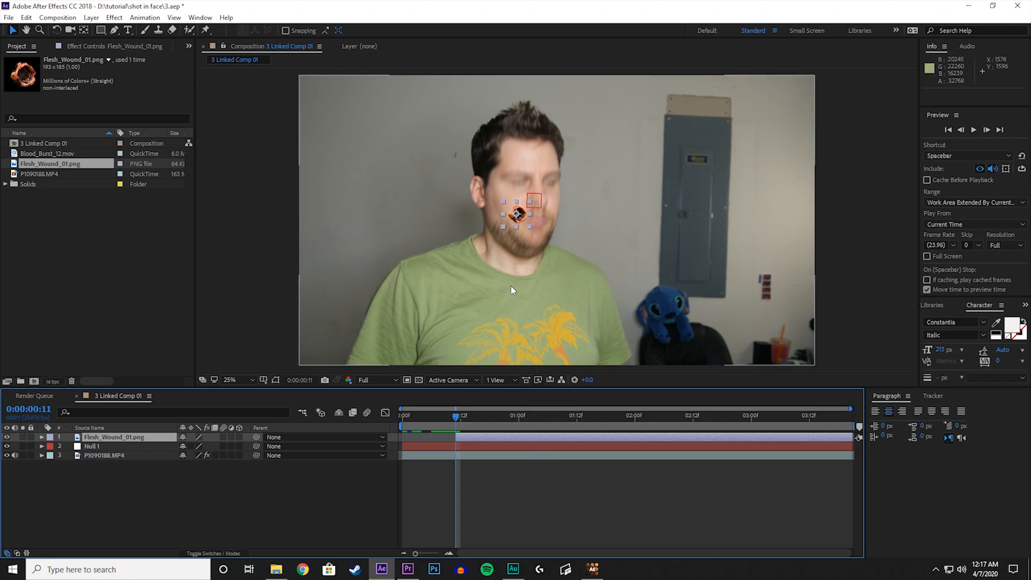
{"action": "key", "text": "Page_Up"}
{"action": "key", "text": "Page_Down"}
{"action": "key", "text": "Page_Up"}
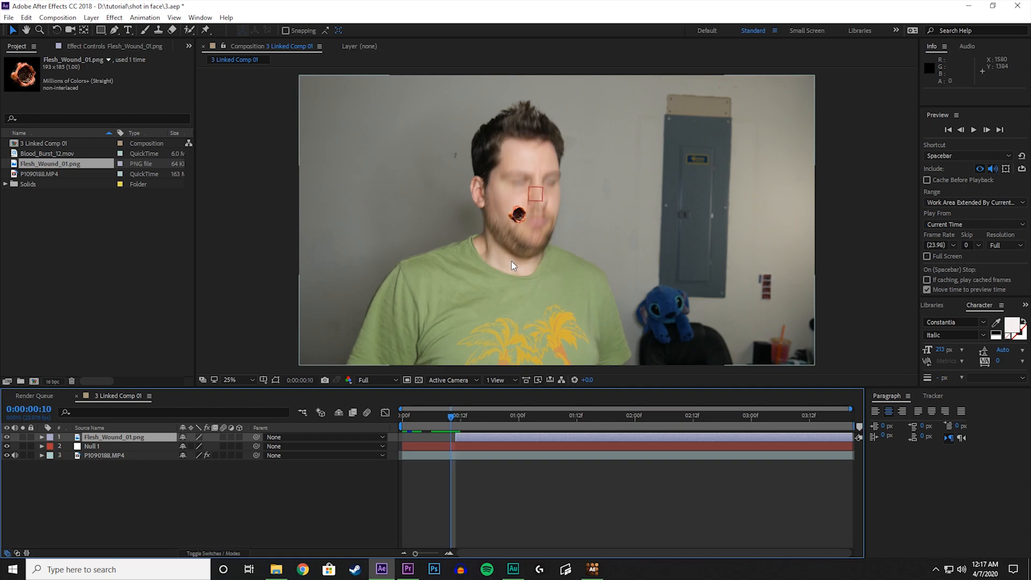
{"action": "key", "text": "Page_Down"}
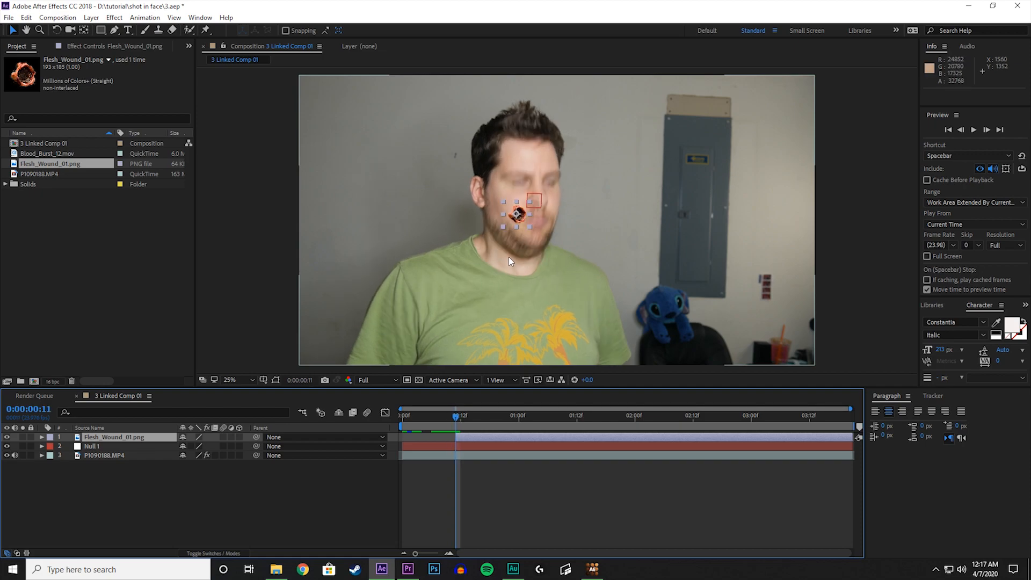
Move the flesh wound from the cheek to the middle of the forehead, at about position 1706, 616.
{"action": "key", "text": "period"}
{"action": "key", "text": "h"}
{"action": "left_click_drag", "start_coordinate": [548, 225], "coordinate": [531, 311]}
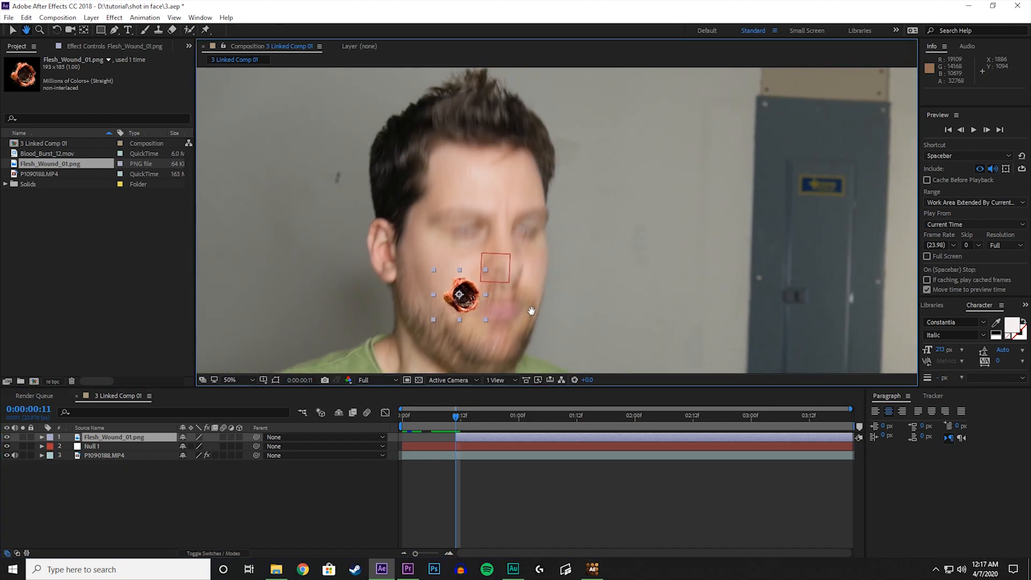
{"action": "key", "text": "v"}
{"action": "left_click_drag", "start_coordinate": [464, 306], "coordinate": [486, 193]}
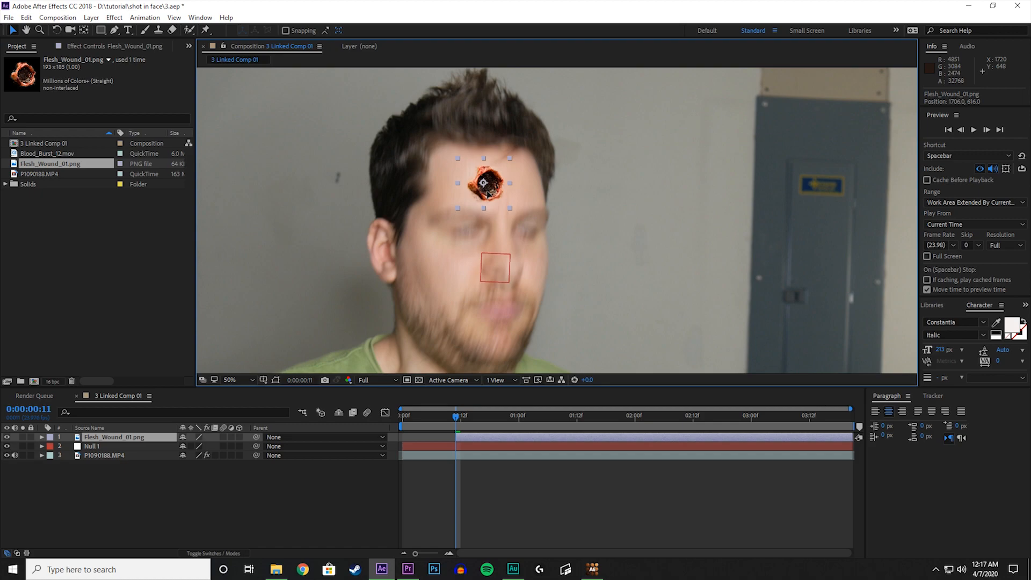
Scale the flesh wound layer to 45% and parent it to the Null 1 layer.
{"action": "key", "text": "Return"}
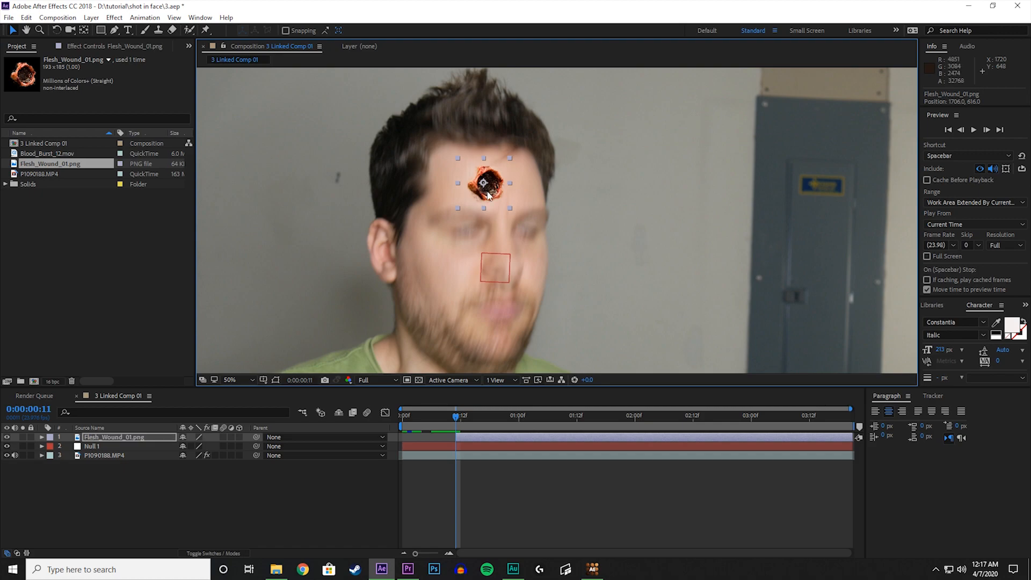
{"action": "key", "text": "s"}
{"action": "left_click_drag", "start_coordinate": [192, 446], "coordinate": [162, 447]}
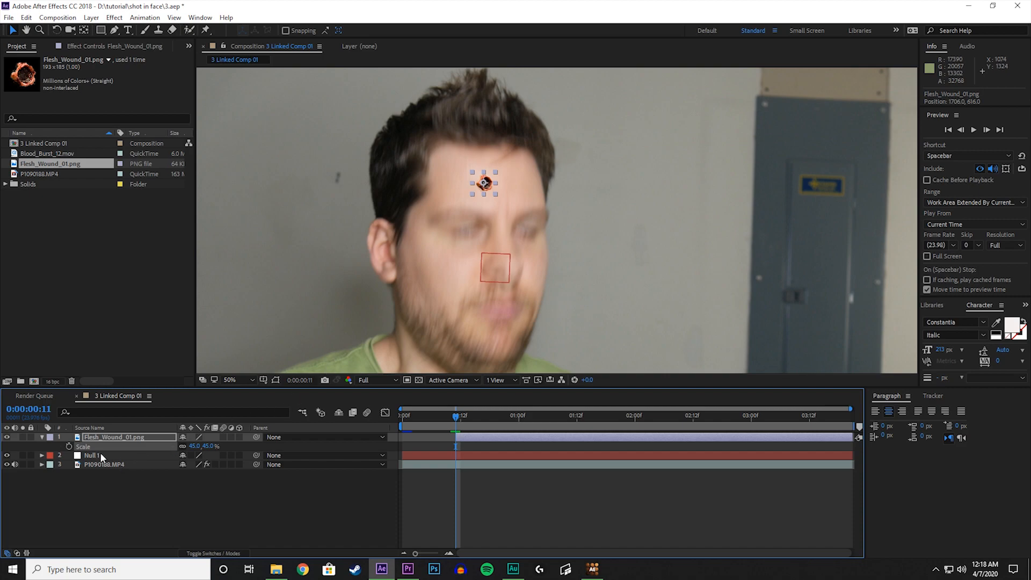
{"action": "left_click", "coordinate": [41, 437]}
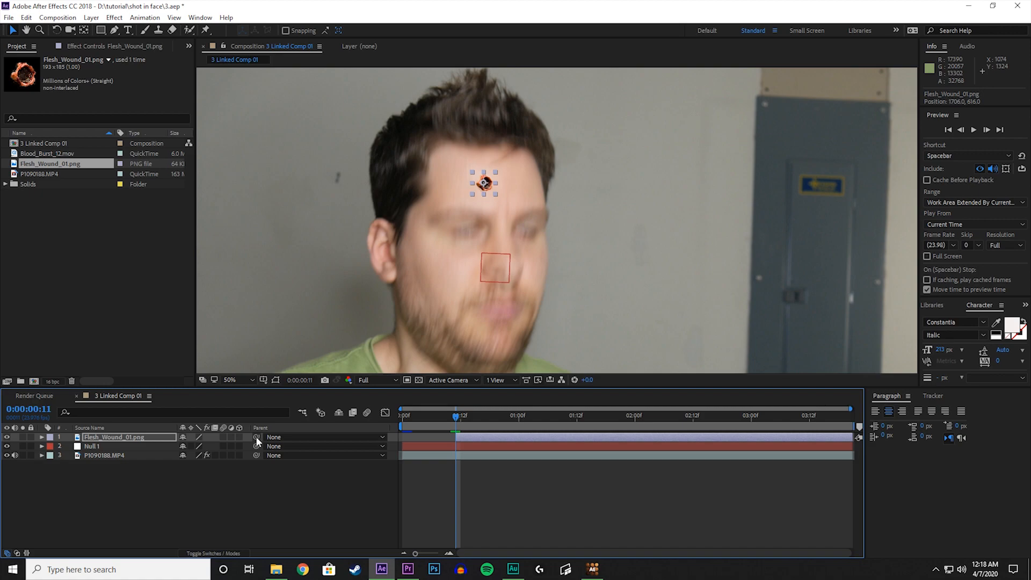
{"action": "left_click_drag", "start_coordinate": [204, 440], "coordinate": [114, 446]}
{"action": "scroll", "coordinate": [410, 286], "scroll_direction": "down", "scroll_amount": 2}
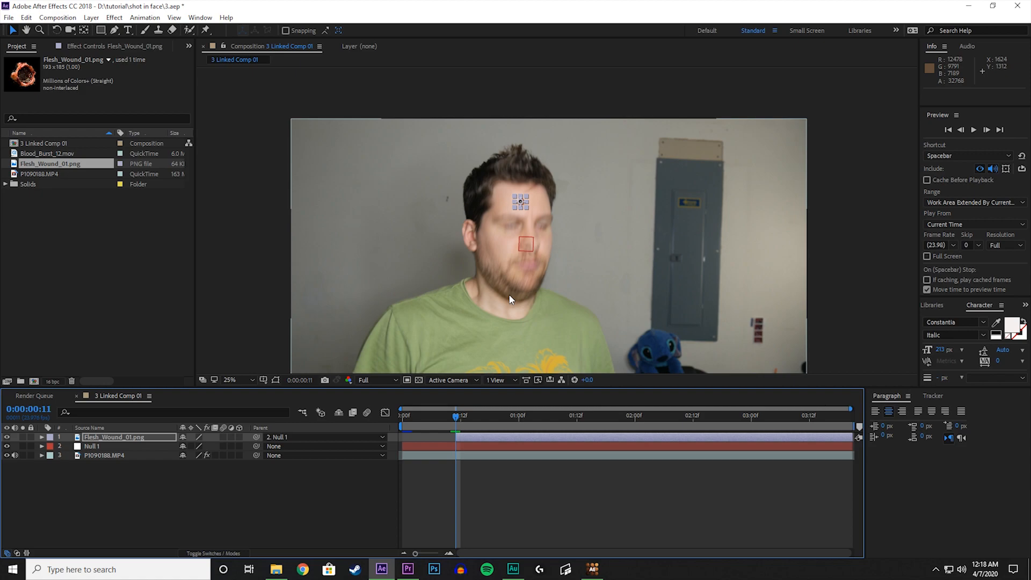
Play back the tracked wound from 0:00:00:11 and inspect its angle on the forehead around 0:00:00:15 to 0:00:00:17.
{"action": "left_click", "coordinate": [466, 456]}
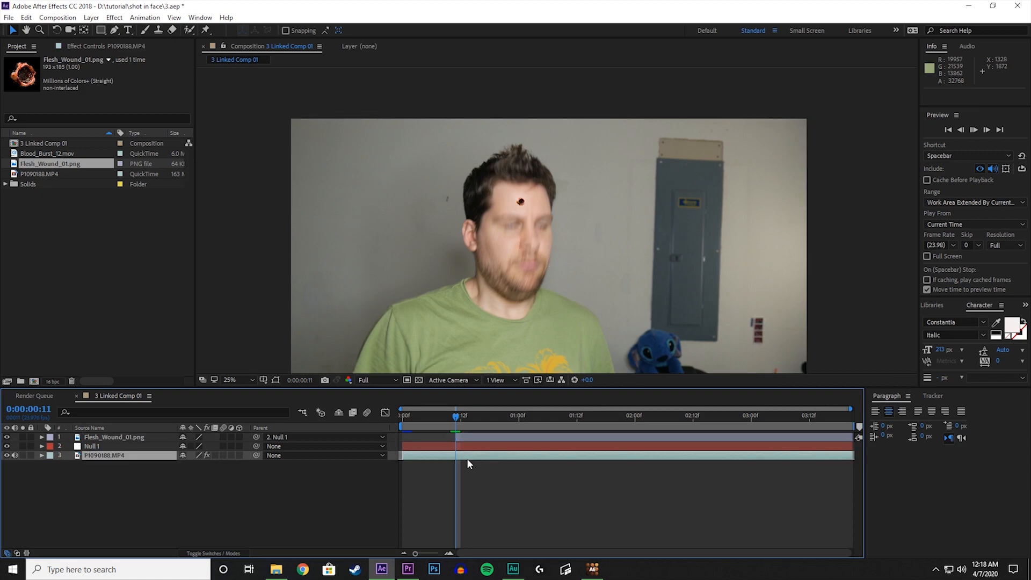
{"action": "key", "text": "space"}
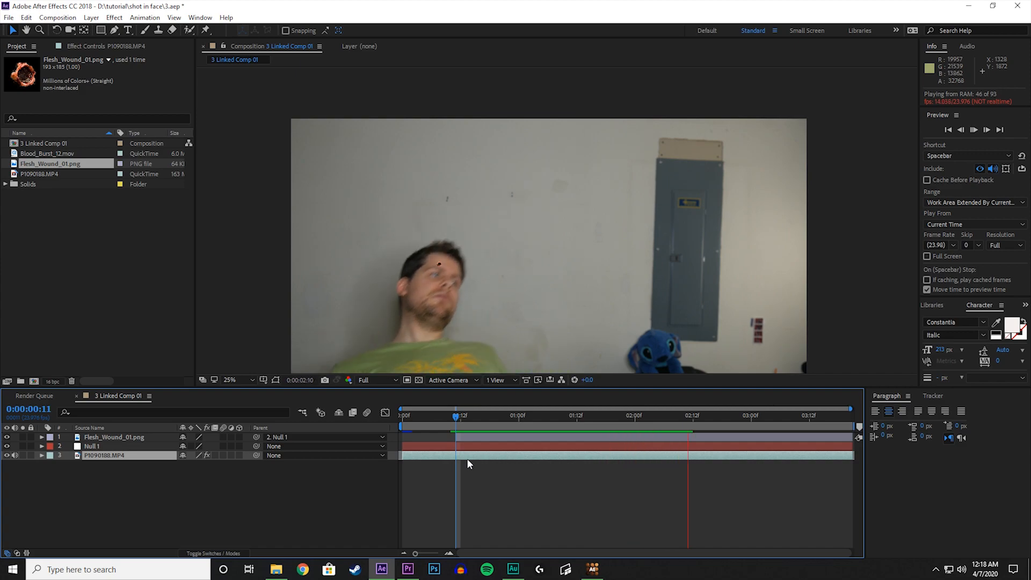
{"action": "key", "text": "space"}
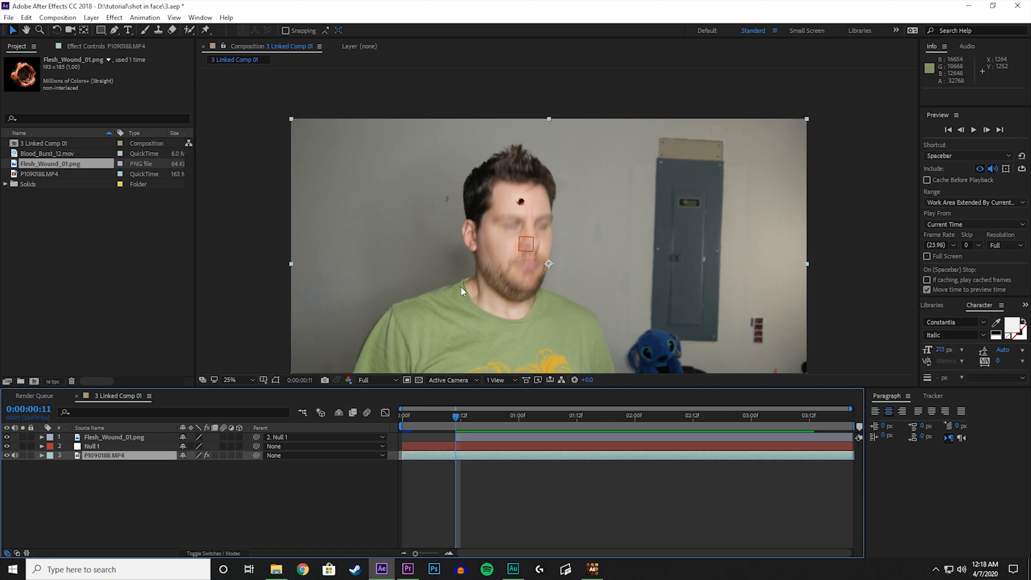
{"action": "left_click", "coordinate": [485, 414]}
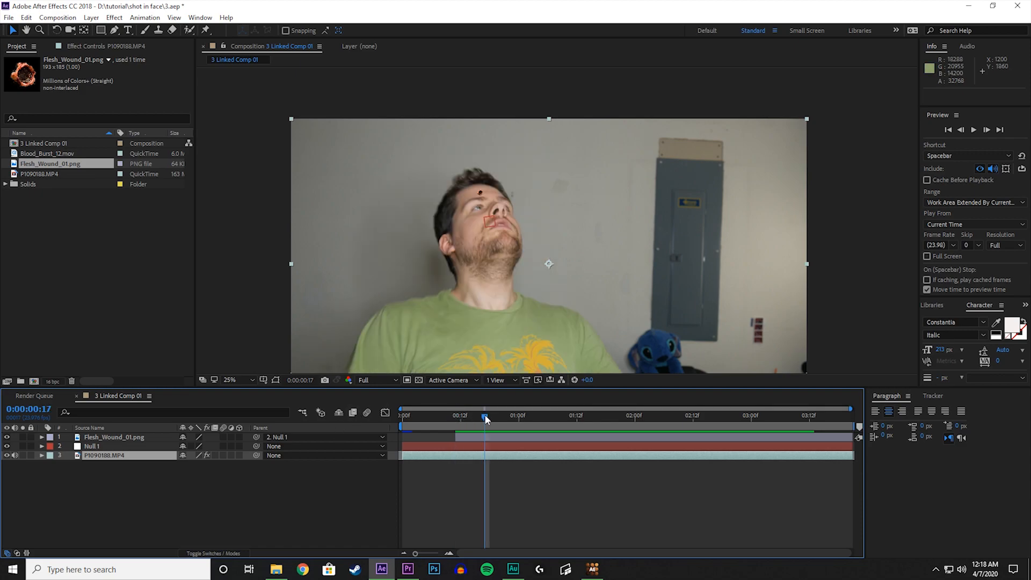
{"action": "mouse_move", "coordinate": [485, 419]}
{"action": "left_mouse_down"}
{"action": "mouse_move", "coordinate": [458, 418]}
{"action": "mouse_move", "coordinate": [504, 422]}
{"action": "mouse_move", "coordinate": [462, 431]}
{"action": "mouse_move", "coordinate": [474, 431]}
{"action": "left_mouse_up"}
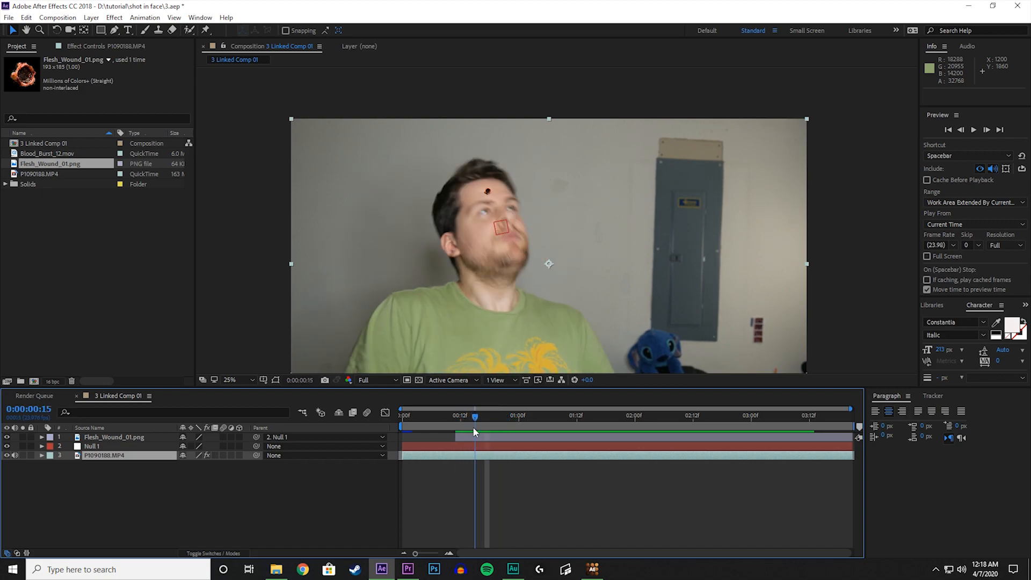
Show the flesh wound layer's transform properties, enable Draft 3D for the composition and make the wound a 3D layer.
{"action": "left_click", "coordinate": [56, 437]}
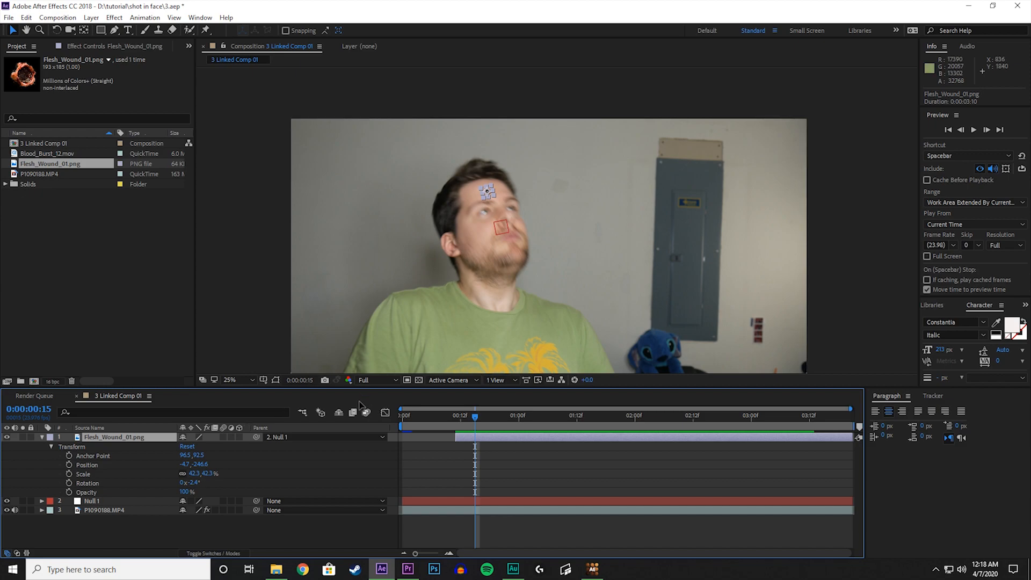
{"action": "left_click", "coordinate": [320, 414]}
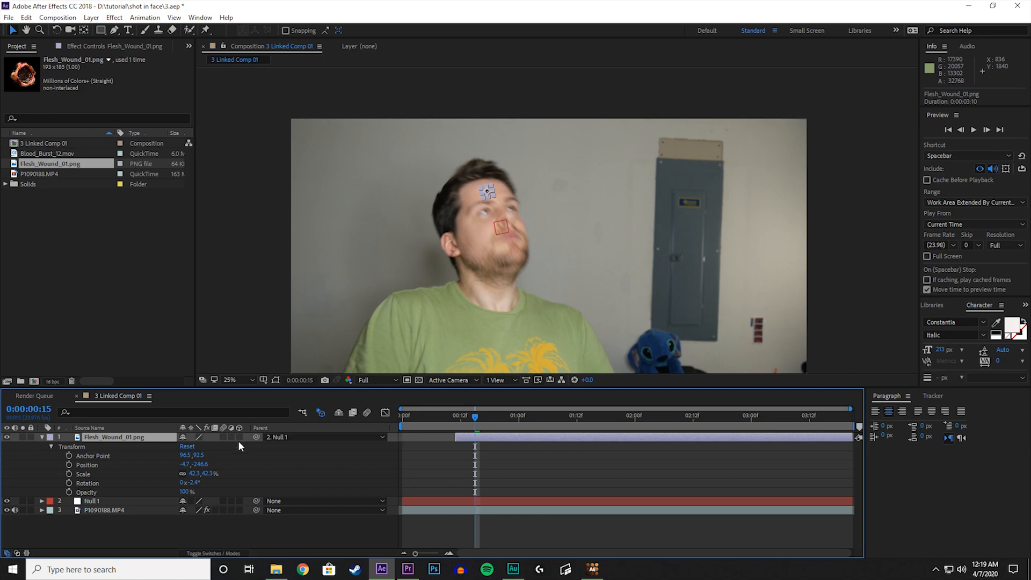
{"action": "left_click", "coordinate": [202, 554]}
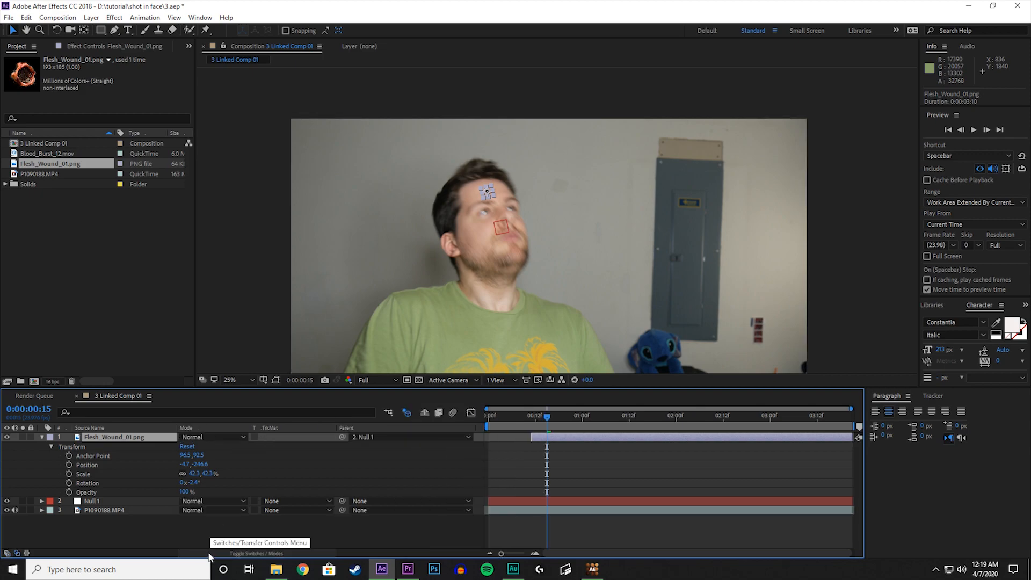
{"action": "left_click", "coordinate": [225, 554]}
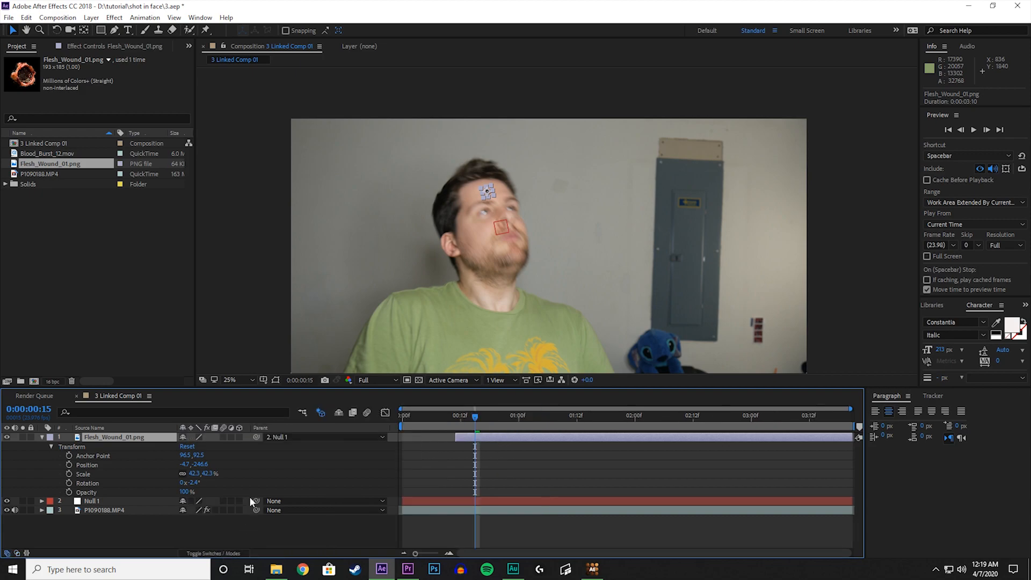
{"action": "left_click", "coordinate": [240, 437]}
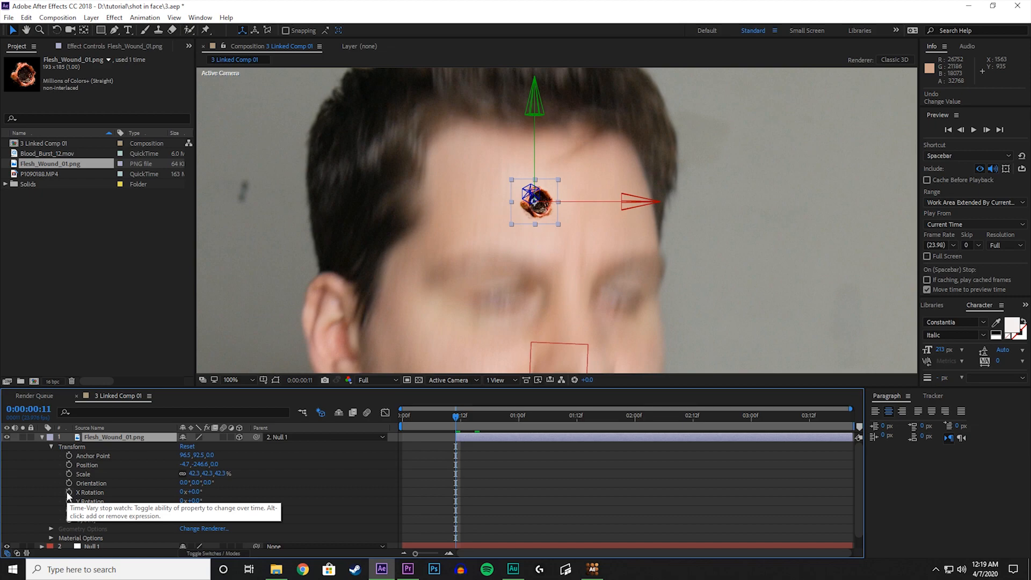
Keyframe the flesh wound's X Rotation at 0° on 0:00:00:11 and at -41° on 0:00:00:16.
{"action": "left_click", "coordinate": [69, 492]}
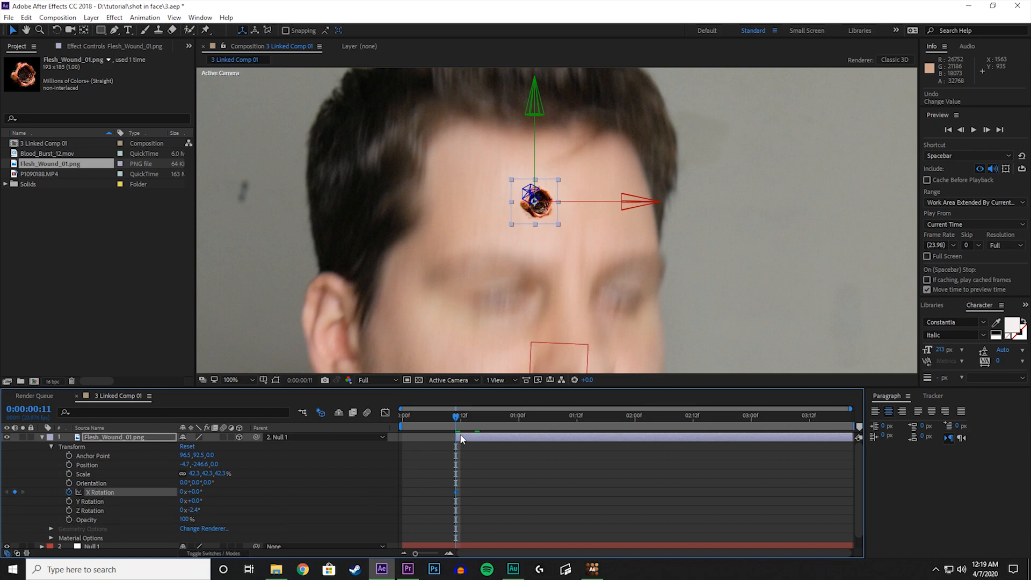
{"action": "left_click_drag", "start_coordinate": [456, 420], "coordinate": [480, 420]}
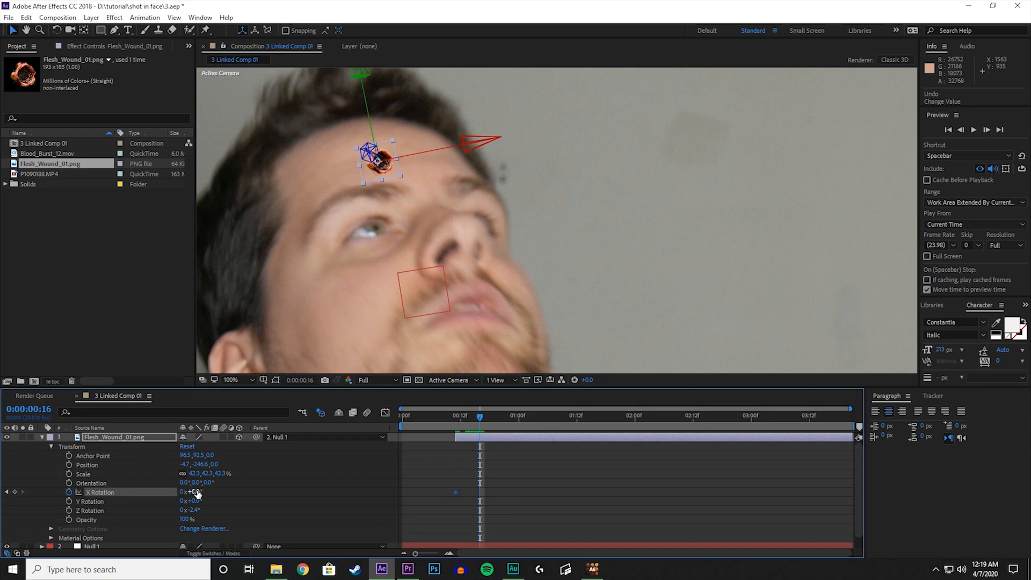
{"action": "left_click_drag", "start_coordinate": [198, 493], "coordinate": [173, 490]}
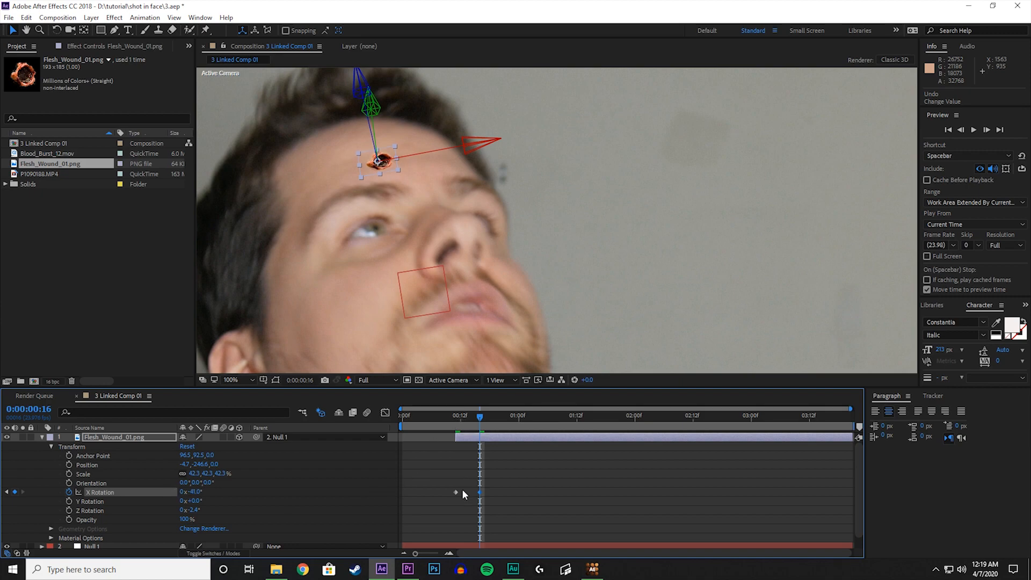
Step through the frames from 0:00:00:11 to 0:00:00:16 to check how the wound tilts with the head.
{"action": "left_click", "coordinate": [457, 417]}
{"action": "key", "text": "Page_Down"}
{"action": "key", "text": "Page_Down"}
{"action": "key", "text": "Page_Down"}
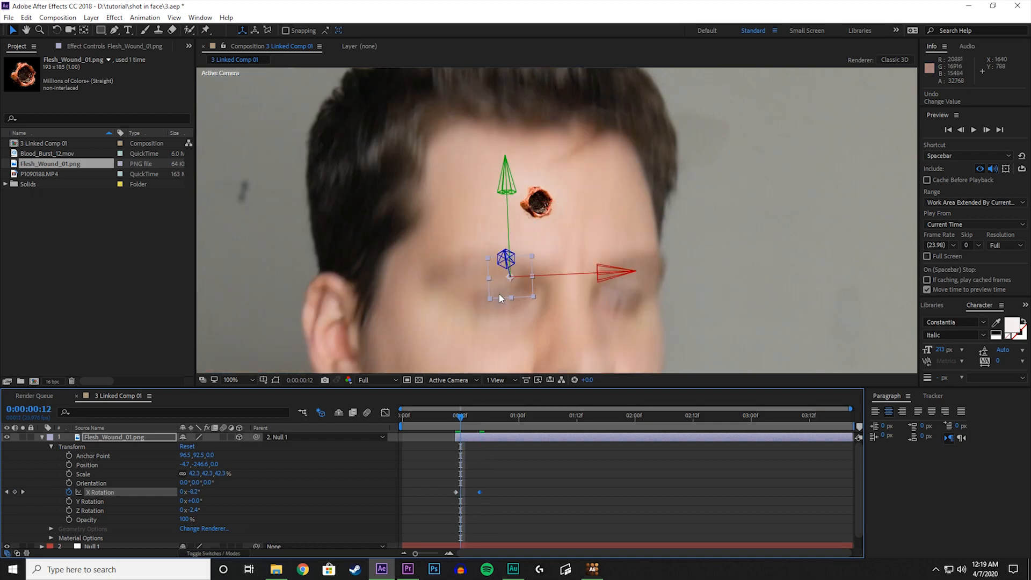
{"action": "key", "text": "Page_Down"}
{"action": "key", "text": "Page_Down"}
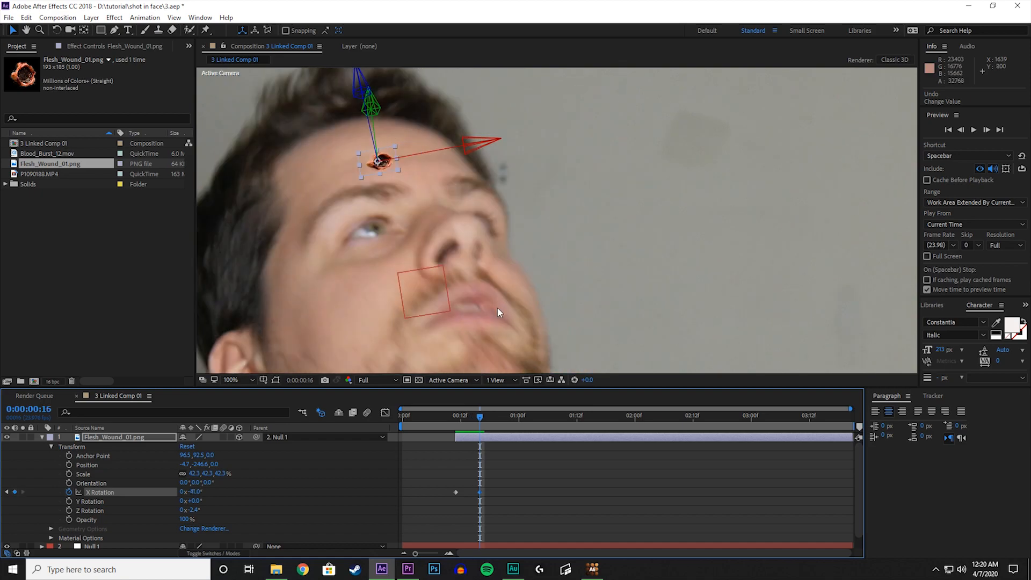
{"action": "scroll", "coordinate": [485, 332], "scroll_direction": "down", "scroll_amount": 1}
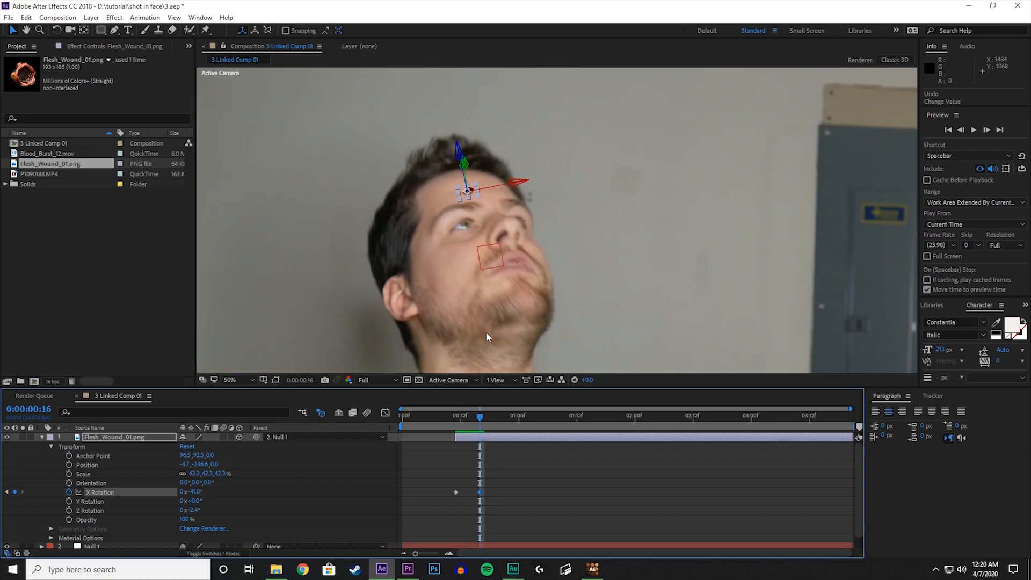
{"action": "scroll", "coordinate": [472, 203], "scroll_direction": "up", "scroll_amount": 1}
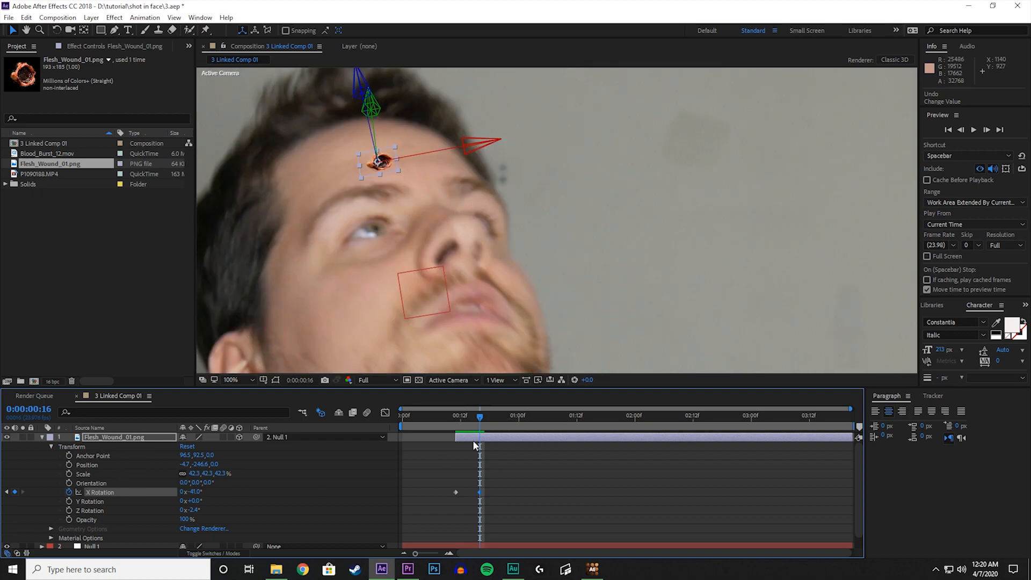
Check the wound's angle and placement on the head across the rest of the clip, up to 0:00:02:22.
{"action": "left_click", "coordinate": [497, 417]}
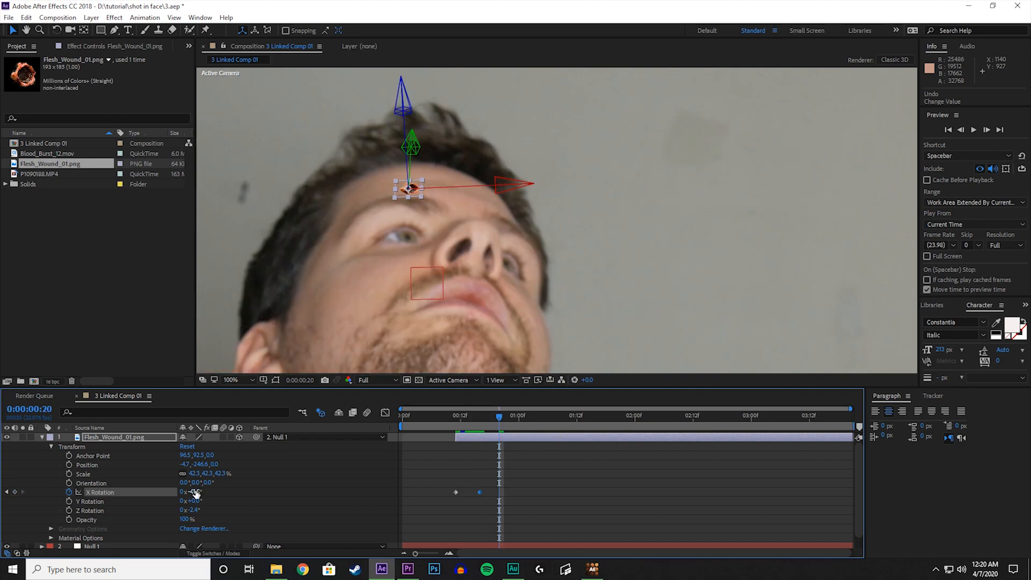
{"action": "left_click", "coordinate": [525, 423]}
{"action": "key", "text": "space"}
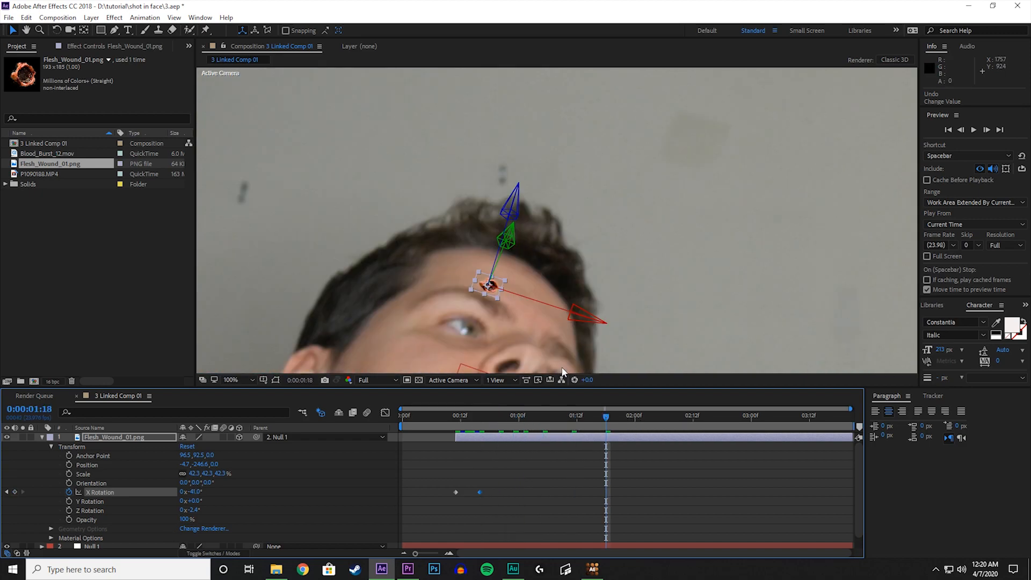
{"action": "scroll", "coordinate": [598, 304], "scroll_direction": "down", "scroll_amount": 3}
{"action": "key", "text": "h"}
{"action": "left_click_drag", "start_coordinate": [451, 354], "coordinate": [557, 237]}
{"action": "scroll", "coordinate": [558, 237], "scroll_direction": "up", "scroll_amount": 3}
{"action": "left_click", "coordinate": [742, 417]}
{"action": "scroll", "coordinate": [610, 291], "scroll_direction": "down", "scroll_amount": 1}
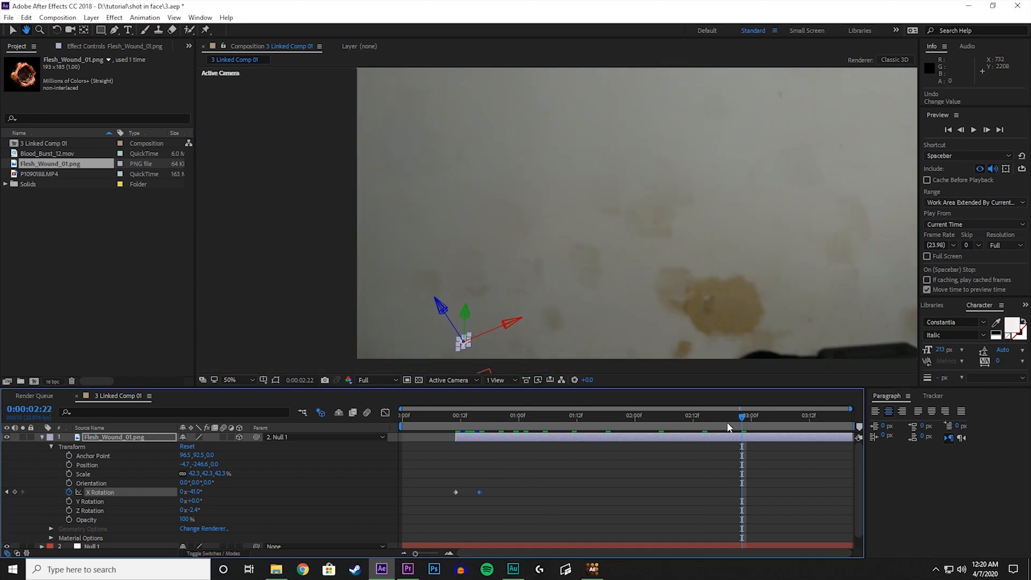
Trim the end of the flesh wound layer so 0:00:02:17 is its last frame, and collapse its properties.
{"action": "key", "text": "Page_Up"}
{"action": "key", "text": "Page_Up"}
{"action": "key", "text": "Page_Up"}
{"action": "key", "text": "Page_Up"}
{"action": "key", "text": "Page_Up"}
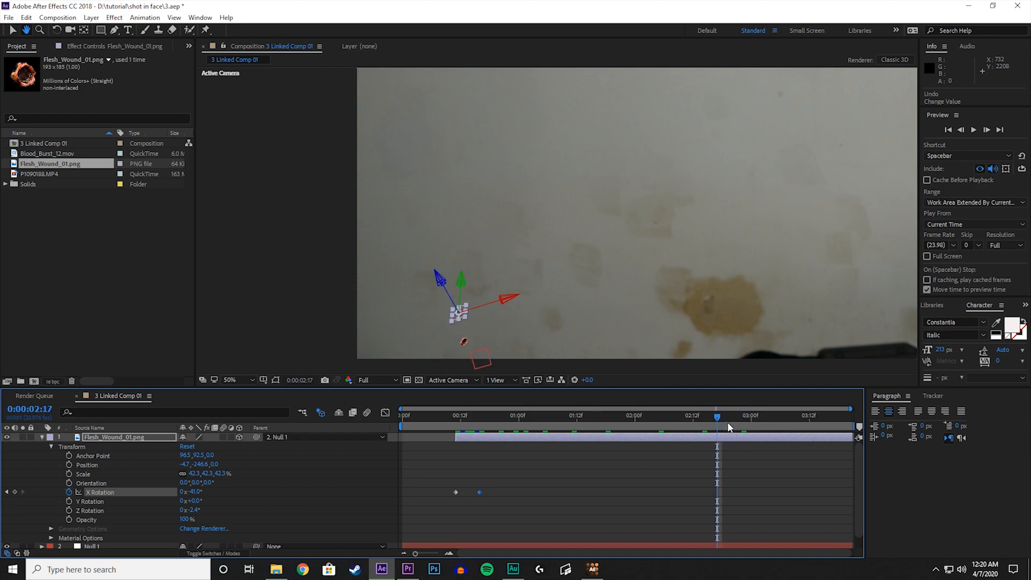
{"action": "key", "text": "Page_Down"}
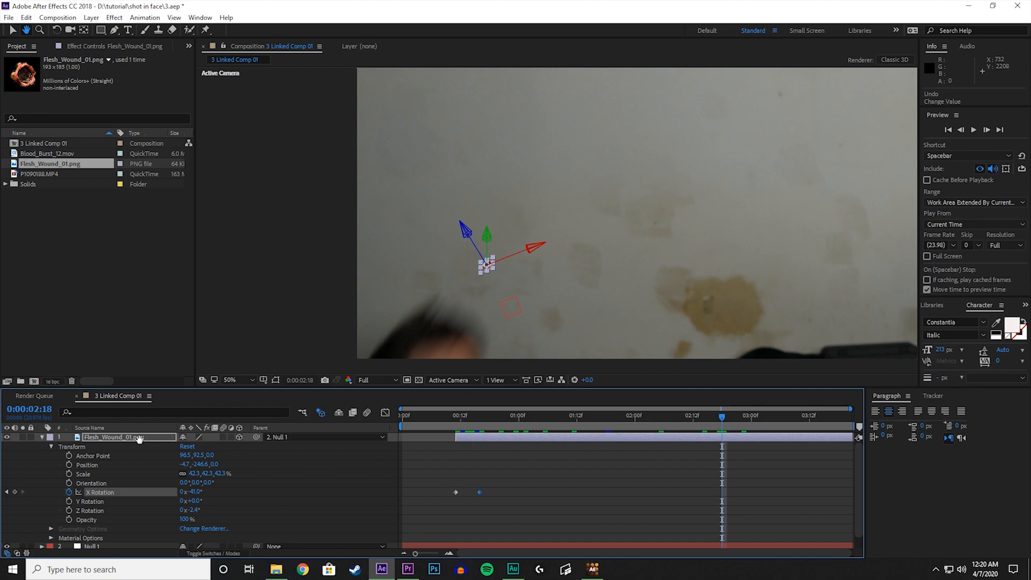
{"action": "key", "text": "v"}
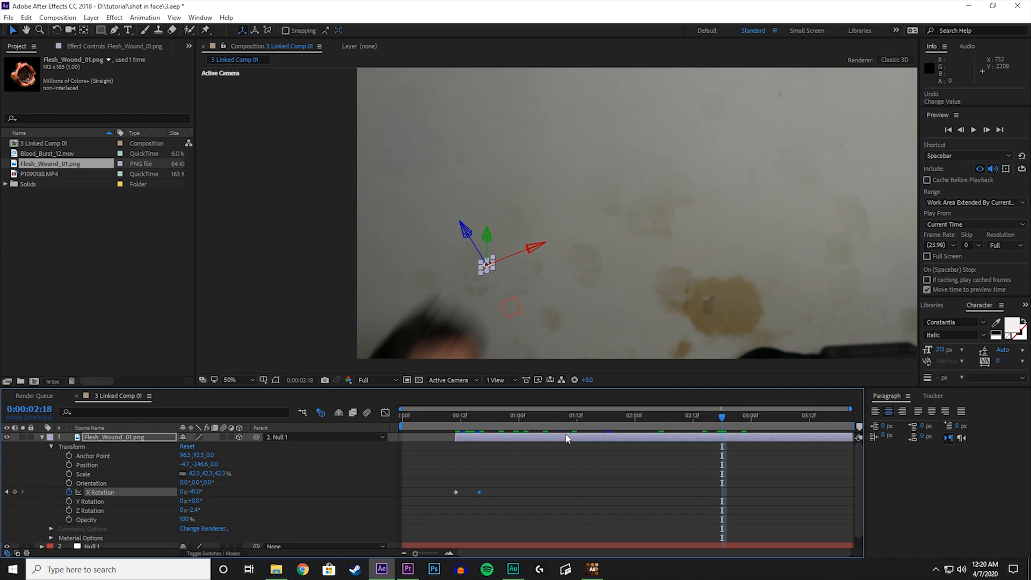
{"action": "key", "text": "alt+bracketright"}
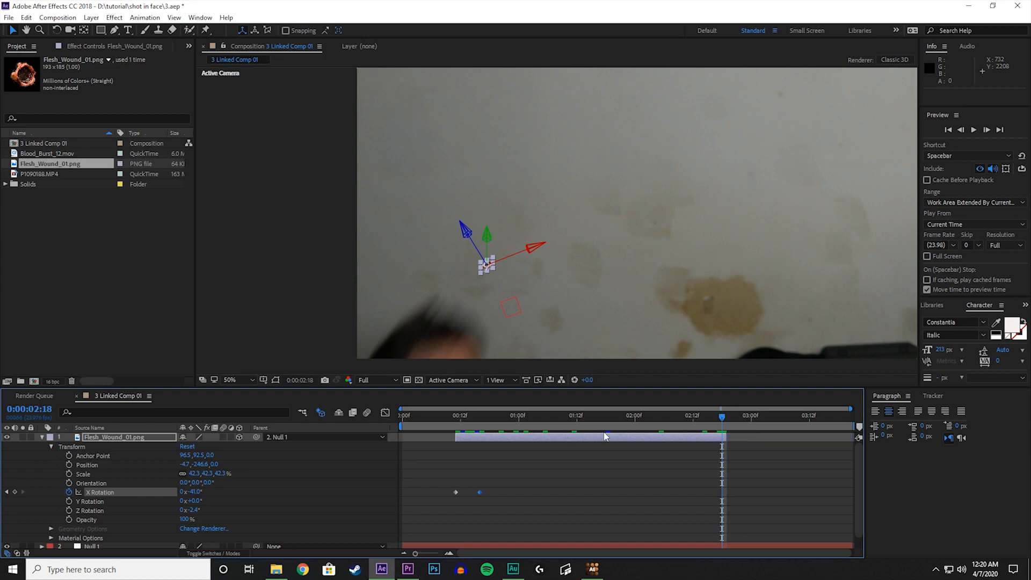
{"action": "left_click_drag", "start_coordinate": [721, 439], "coordinate": [721, 439]}
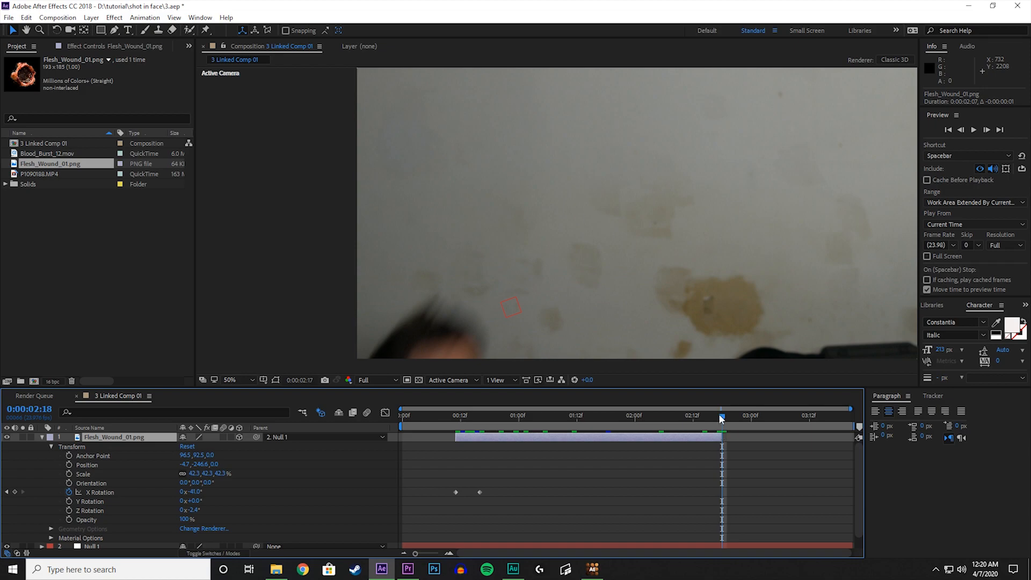
{"action": "key", "text": "Page_Up"}
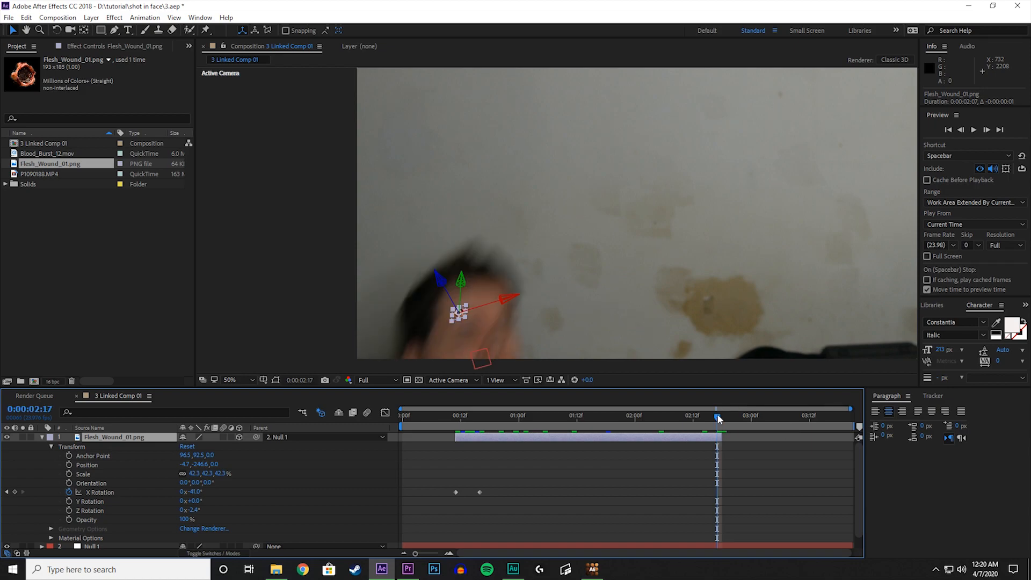
{"action": "left_click", "coordinate": [42, 437]}
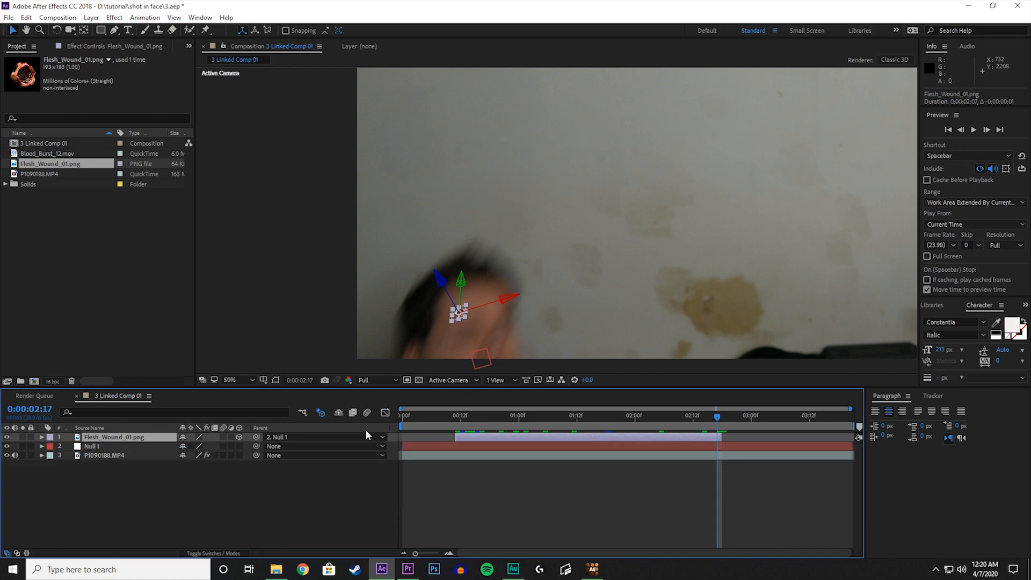
Return to 0:00:00:11 with the whole frame in view and enable motion blur for the composition and the flesh wound layer.
{"action": "left_click", "coordinate": [452, 457]}
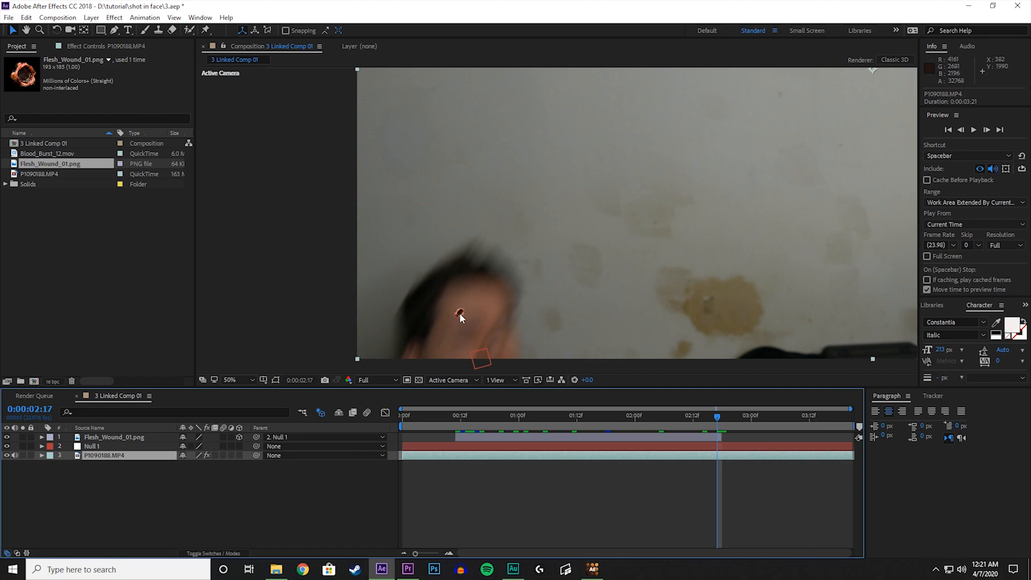
{"action": "left_click", "coordinate": [456, 415]}
{"action": "scroll", "coordinate": [519, 254], "scroll_direction": "down", "scroll_amount": 2}
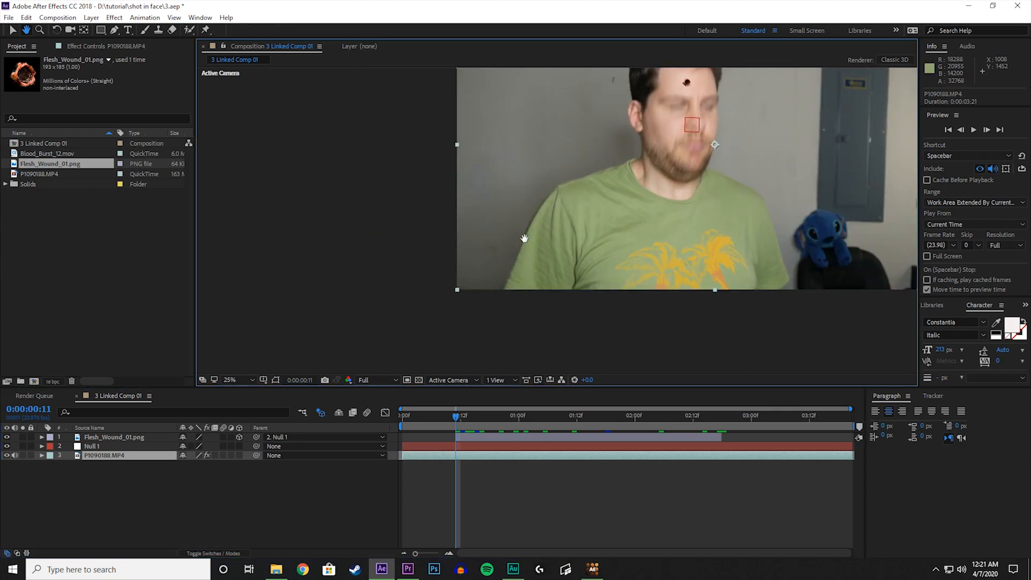
{"action": "left_click_drag", "start_coordinate": [555, 223], "coordinate": [469, 267]}
{"action": "key", "text": "v"}
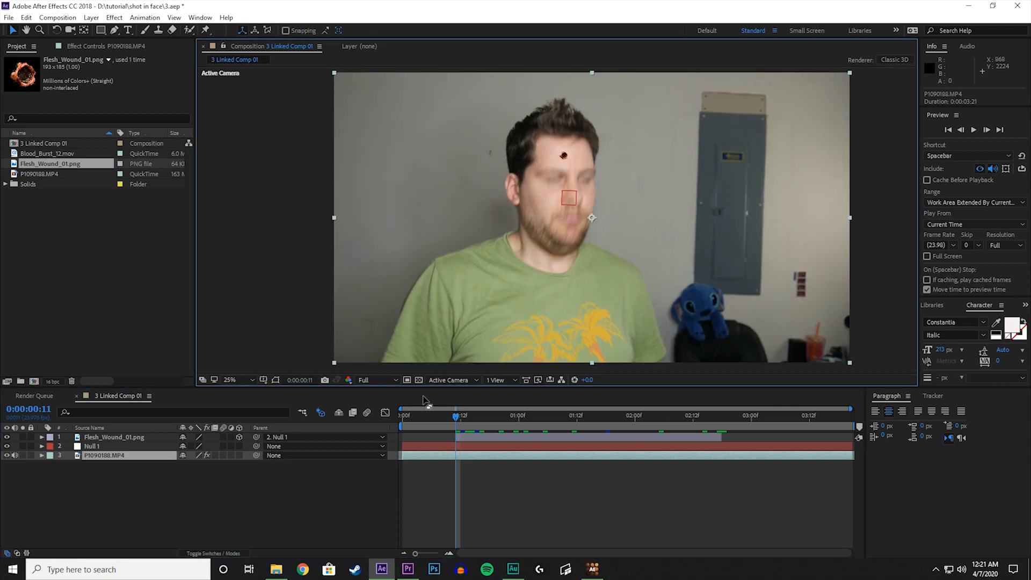
{"action": "left_click", "coordinate": [367, 413]}
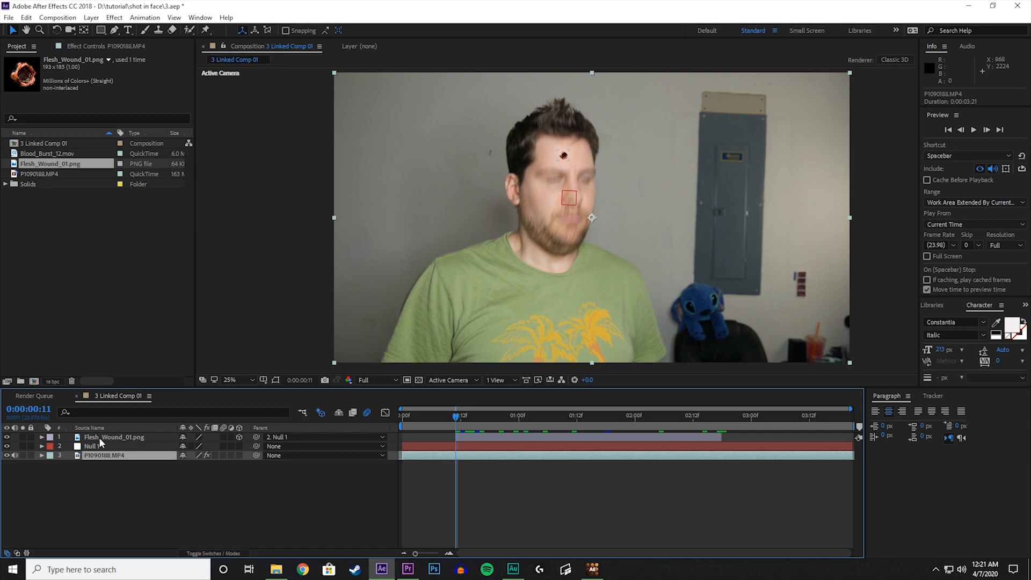
{"action": "left_click", "coordinate": [224, 438]}
{"action": "key", "text": "slash"}
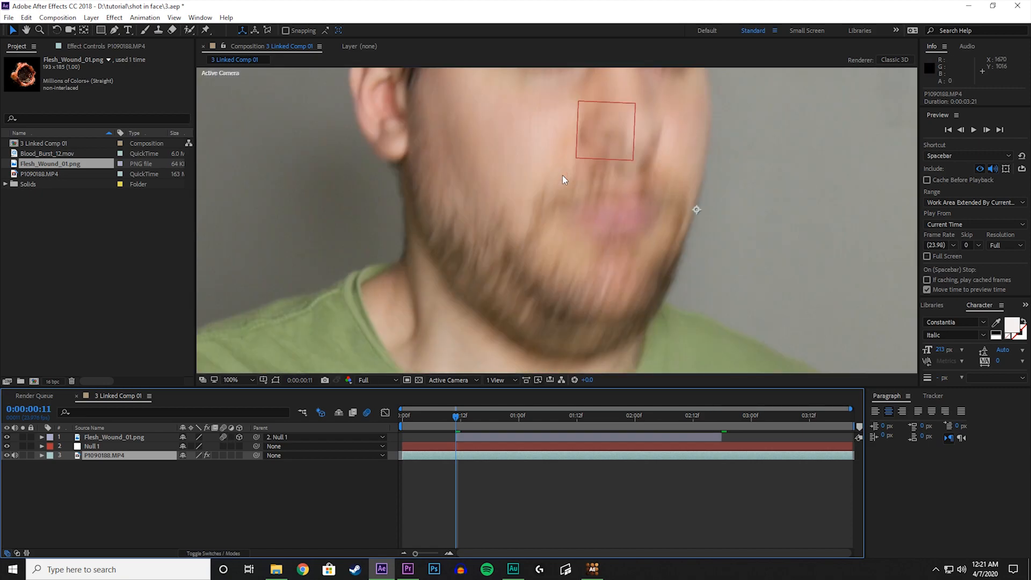
Compare the forehead wound at close range with its layer motion blur off and on, and preview the shot.
{"action": "left_click_drag", "start_coordinate": [562, 175], "coordinate": [503, 341]}
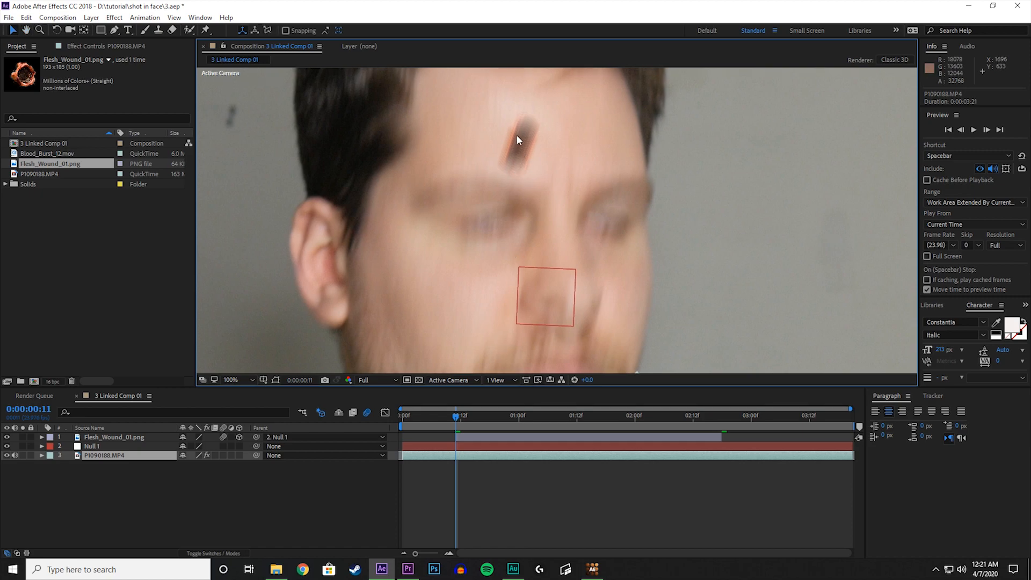
{"action": "left_click", "coordinate": [223, 437]}
{"action": "left_click", "coordinate": [223, 438]}
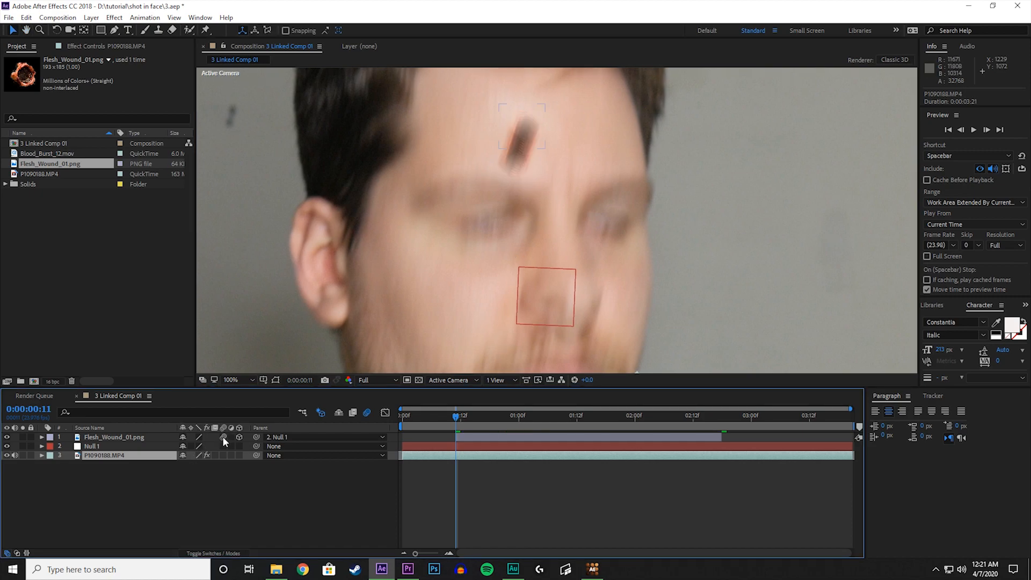
{"action": "scroll", "coordinate": [529, 268], "scroll_direction": "down", "scroll_amount": 4}
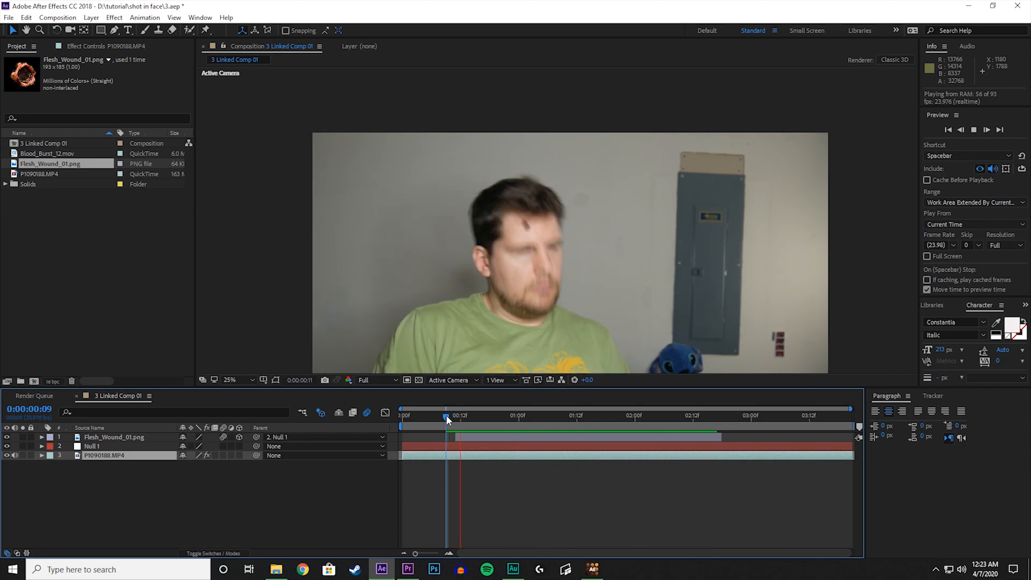
Add Blood_Burst_12.mov to the composition over the face and move its layer to start at 0:00:00:11.
{"action": "key", "text": "space"}
{"action": "left_click_drag", "start_coordinate": [459, 422], "coordinate": [458, 414]}
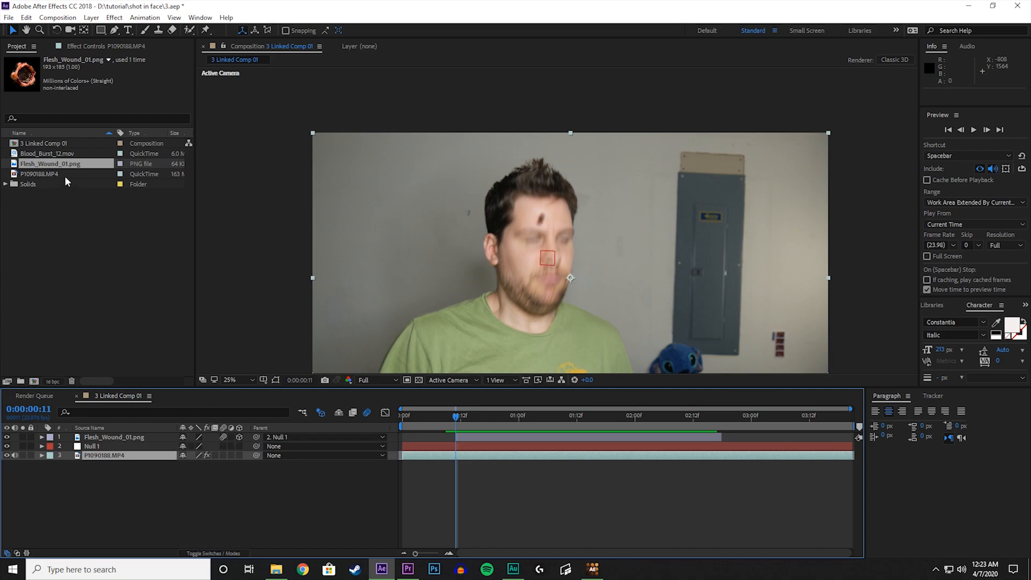
{"action": "left_click", "coordinate": [62, 154]}
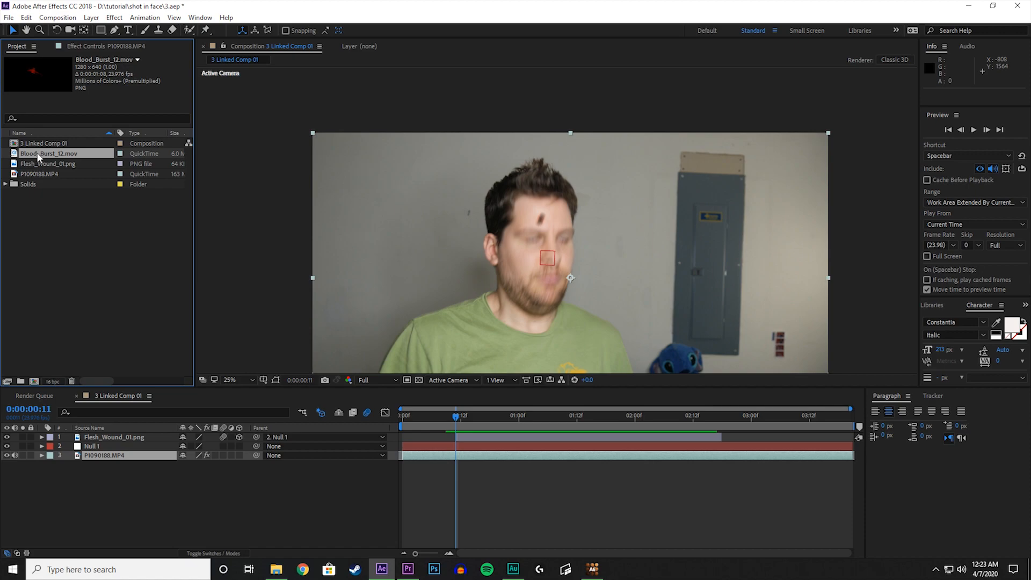
{"action": "left_click_drag", "start_coordinate": [37, 156], "coordinate": [524, 232]}
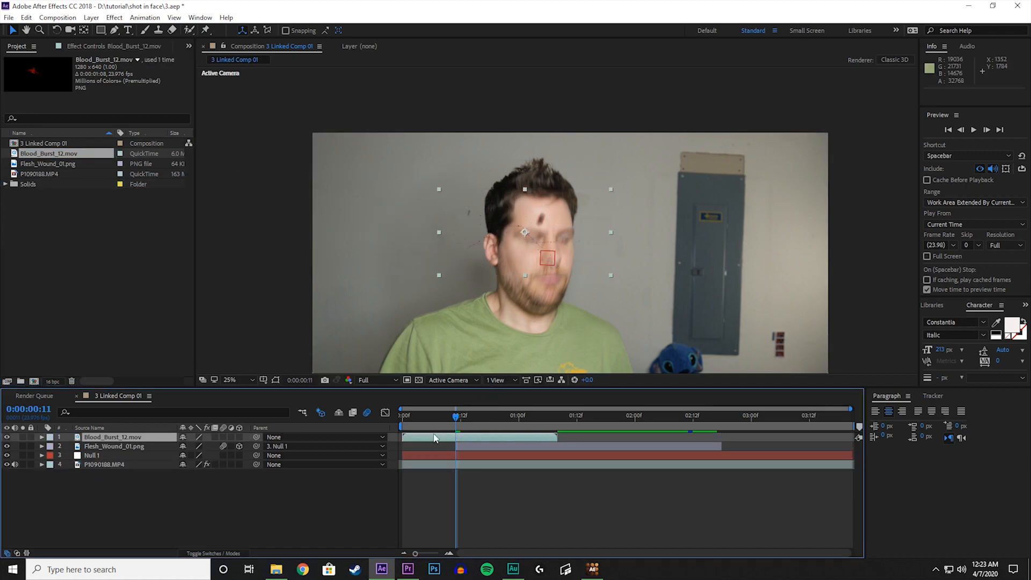
{"action": "left_click_drag", "start_coordinate": [408, 438], "coordinate": [463, 442]}
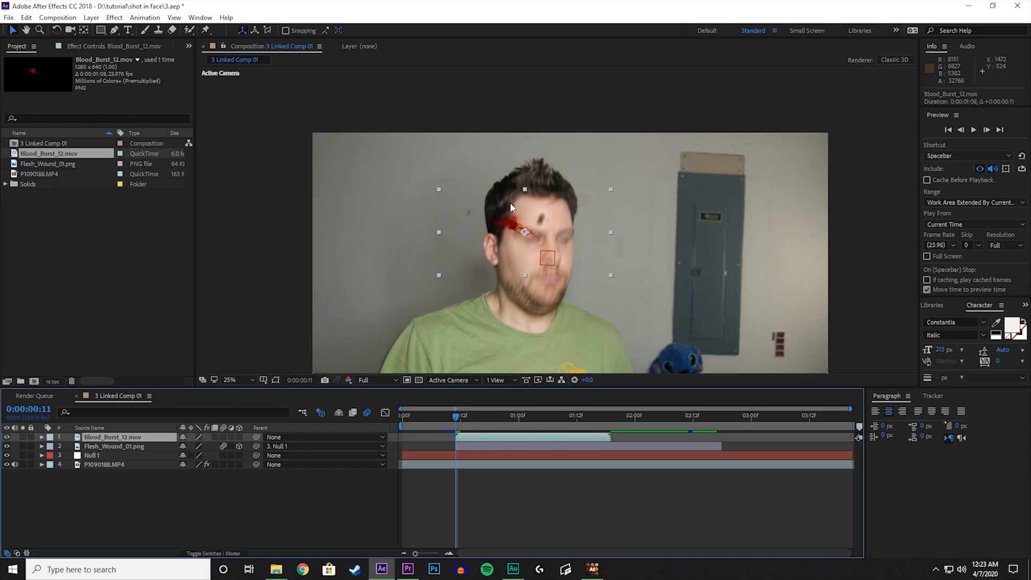
Center the blood burst on the forehead wound, checking its alignment by briefly placing its layer beneath the flesh wound layer.
{"action": "scroll", "coordinate": [512, 215], "scroll_direction": "up", "scroll_amount": 2}
{"action": "left_click_drag", "start_coordinate": [516, 234], "coordinate": [520, 222]}
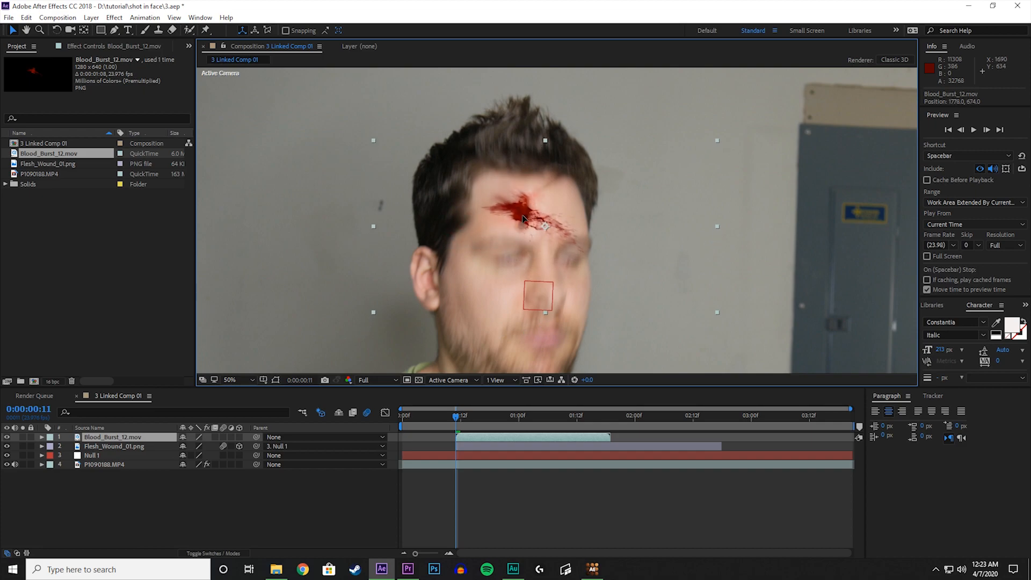
{"action": "key", "text": "Return"}
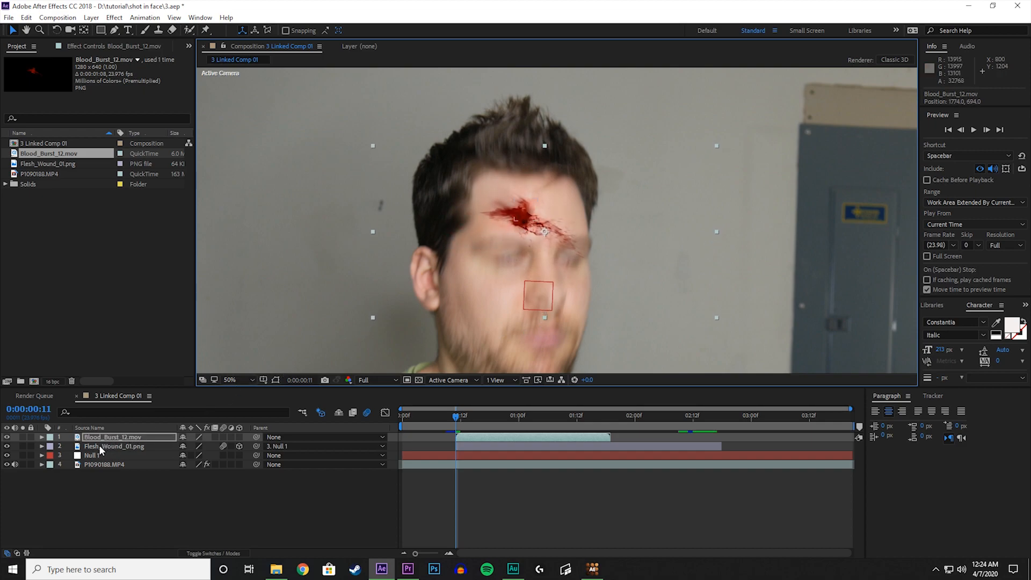
{"action": "left_click_drag", "start_coordinate": [120, 437], "coordinate": [122, 452]}
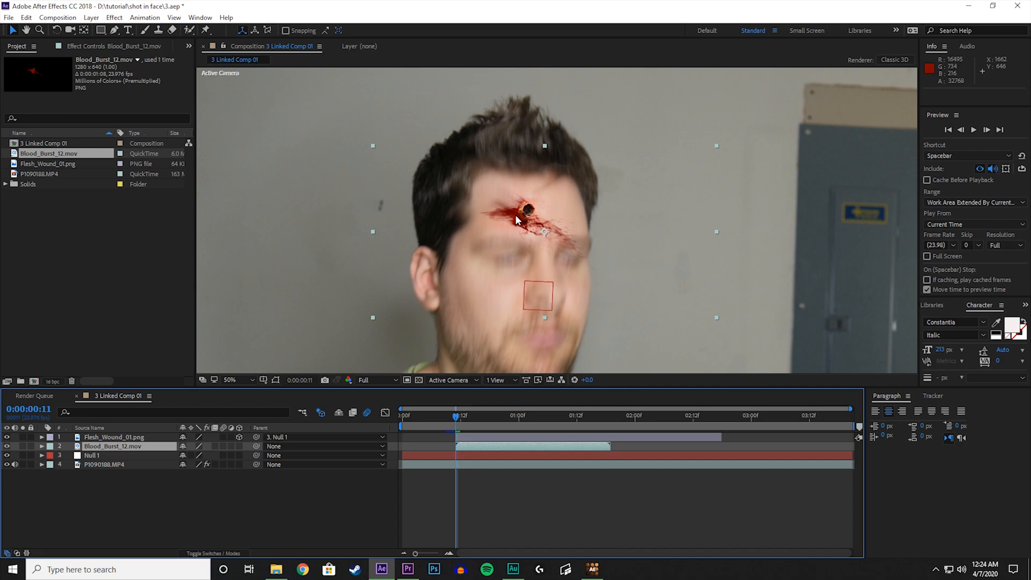
{"action": "left_click_drag", "start_coordinate": [110, 447], "coordinate": [110, 436]}
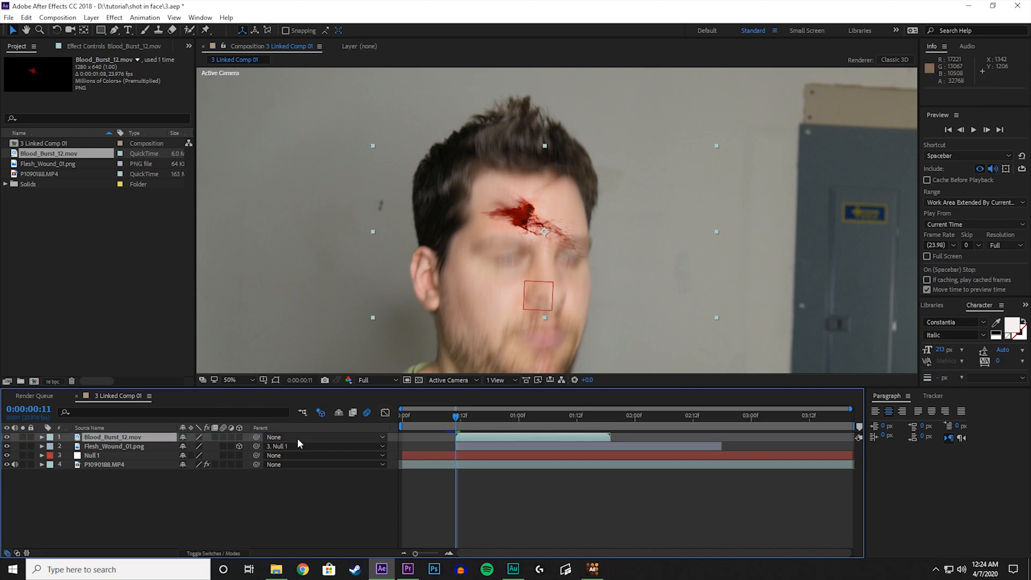
{"action": "left_click", "coordinate": [223, 446]}
{"action": "left_click_drag", "start_coordinate": [518, 218], "coordinate": [519, 217]}
{"action": "key", "text": "Return"}
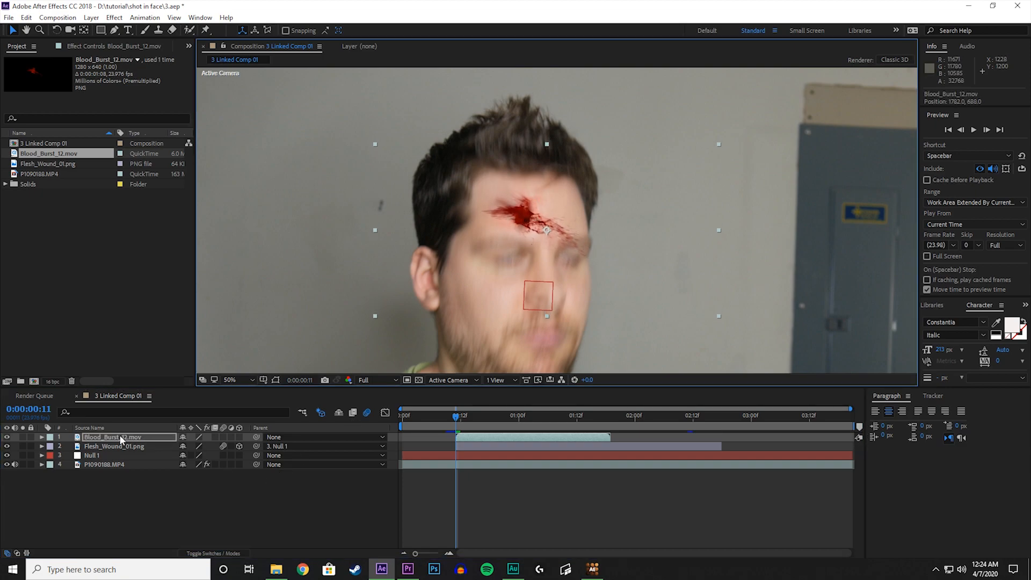
Scale up the blood burst uniformly and reposition it so its center sits on the forehead wound.
{"action": "key", "text": "s"}
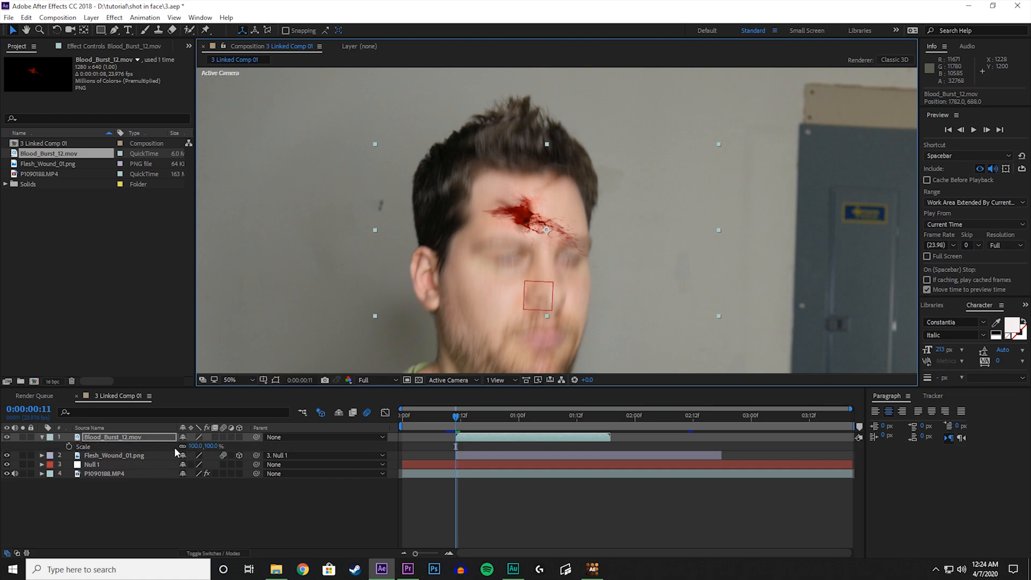
{"action": "left_click_drag", "start_coordinate": [196, 450], "coordinate": [226, 447]}
{"action": "left_click_drag", "start_coordinate": [507, 216], "coordinate": [523, 224]}
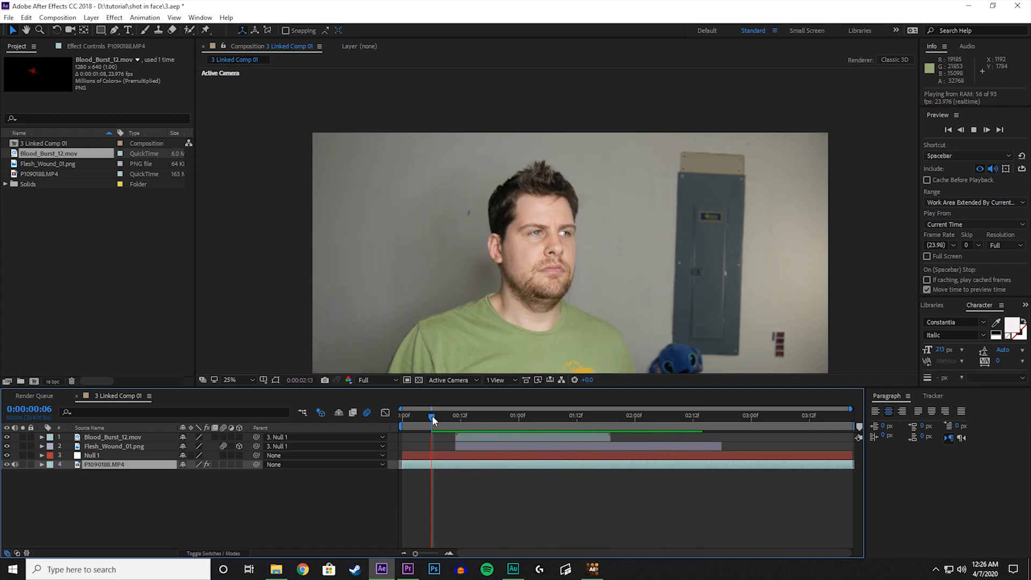
Try motion blur on the blood burst layer and preview the shot from 0:00:00:09.
{"action": "key", "text": "space"}
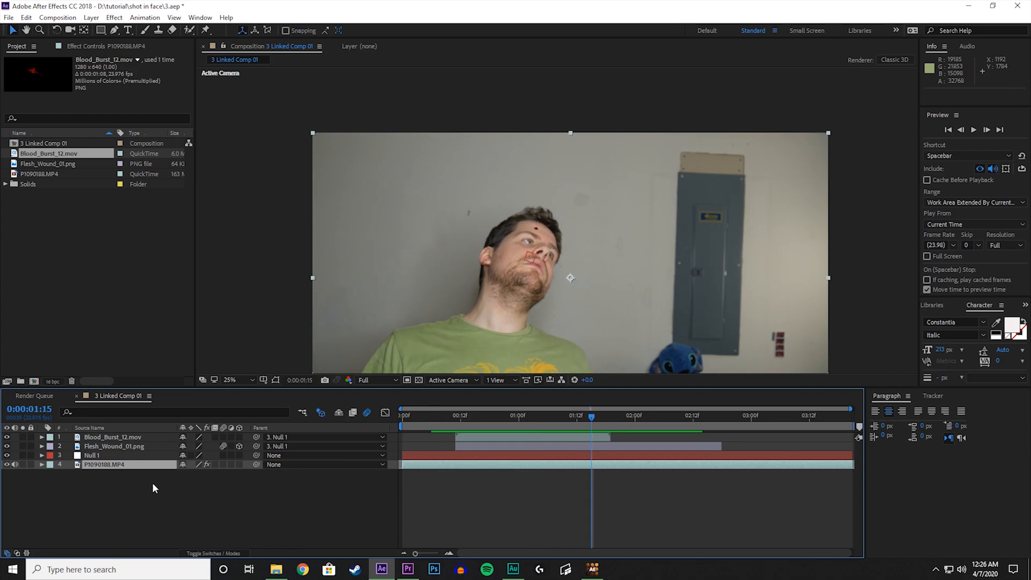
{"action": "left_click", "coordinate": [115, 438]}
{"action": "left_click", "coordinate": [223, 437]}
{"action": "left_click", "coordinate": [447, 417]}
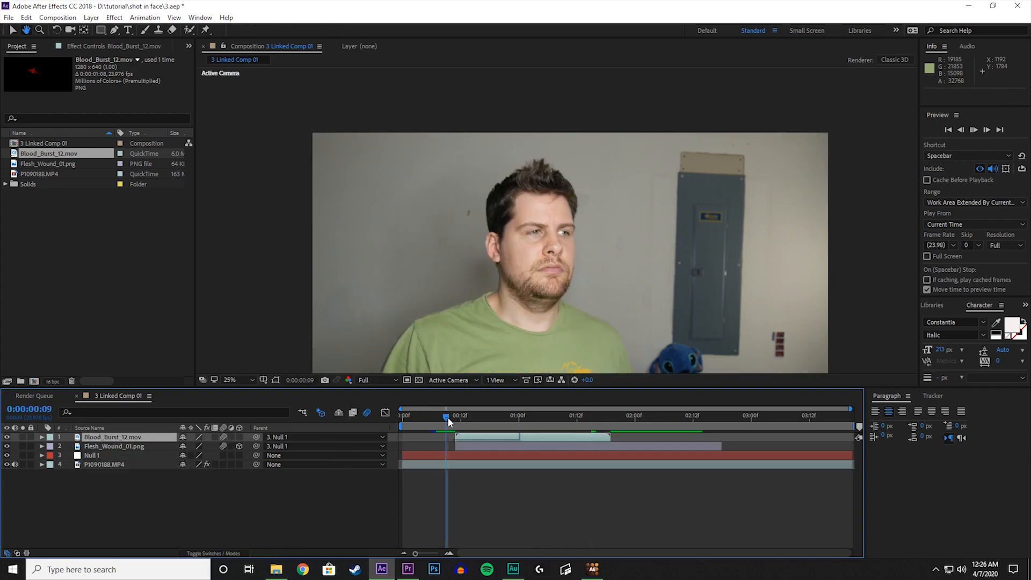
{"action": "key", "text": "space"}
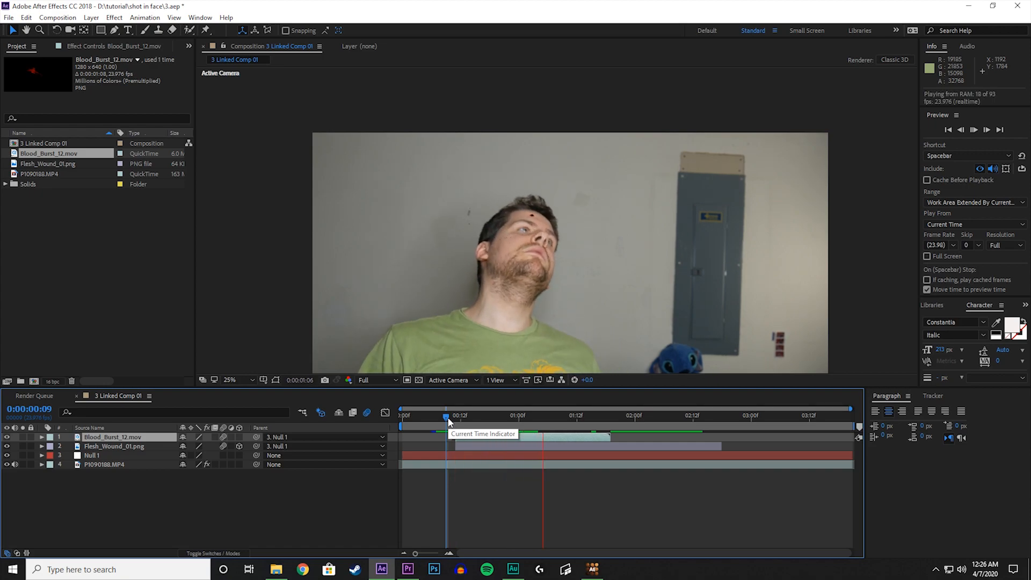
At 0:00:00:11, apply a Curves effect to the blood burst and lower the RGB curve's midtones to darken the blood.
{"action": "left_click", "coordinate": [455, 419]}
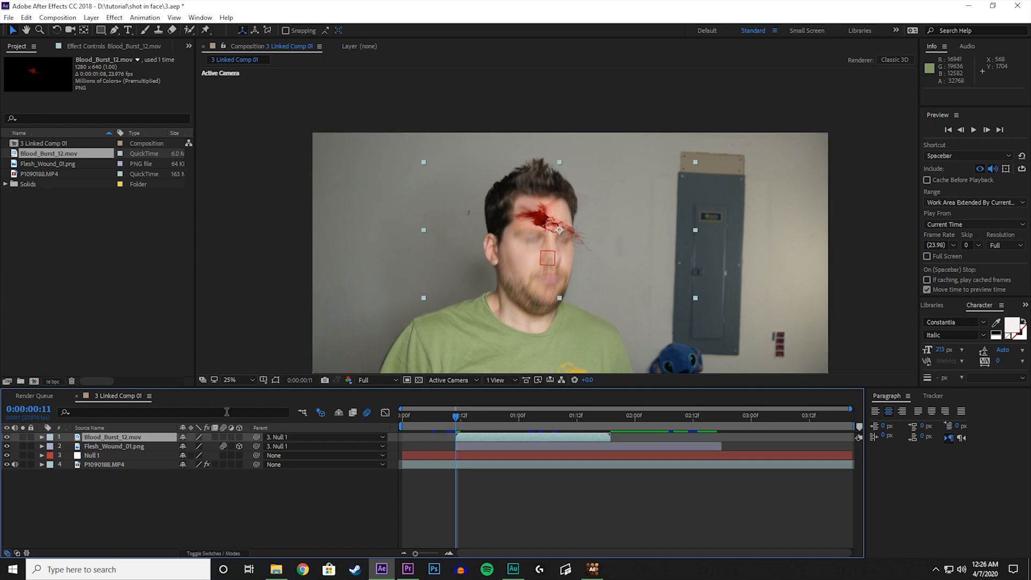
{"action": "left_click", "coordinate": [115, 20]}
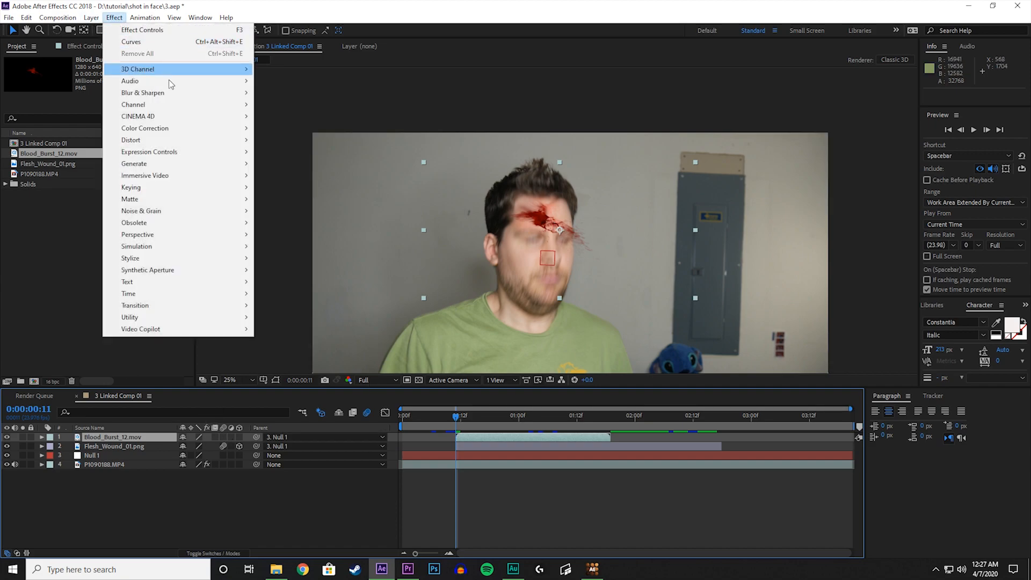
{"action": "mouse_move", "coordinate": [241, 129]}
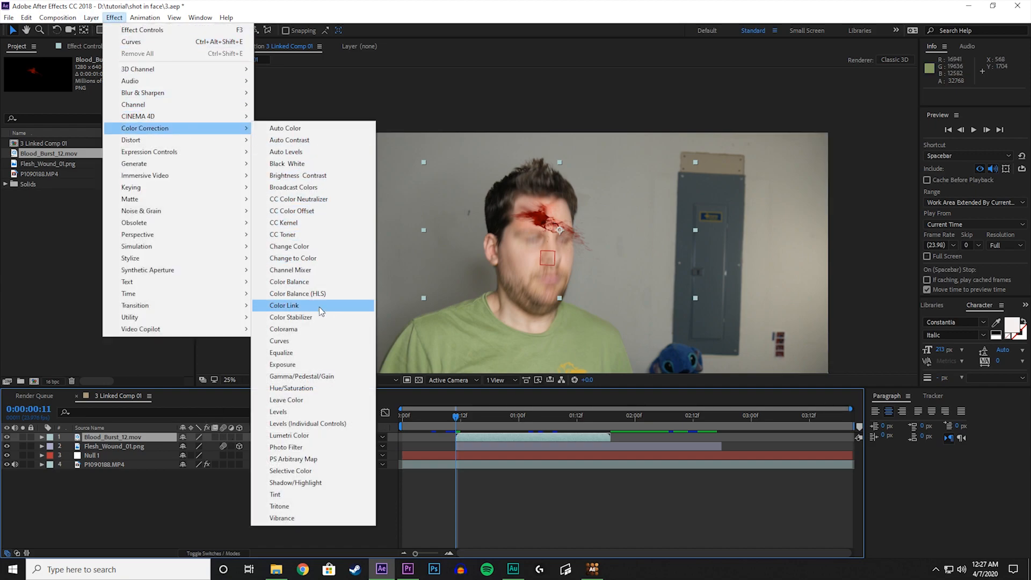
{"action": "mouse_move", "coordinate": [114, 20]}
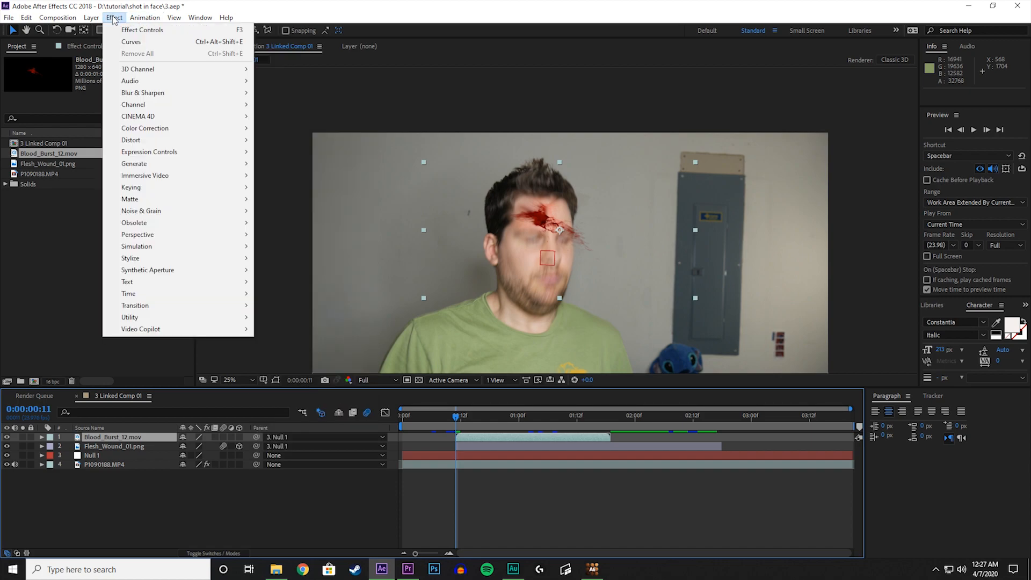
{"action": "mouse_move", "coordinate": [179, 130]}
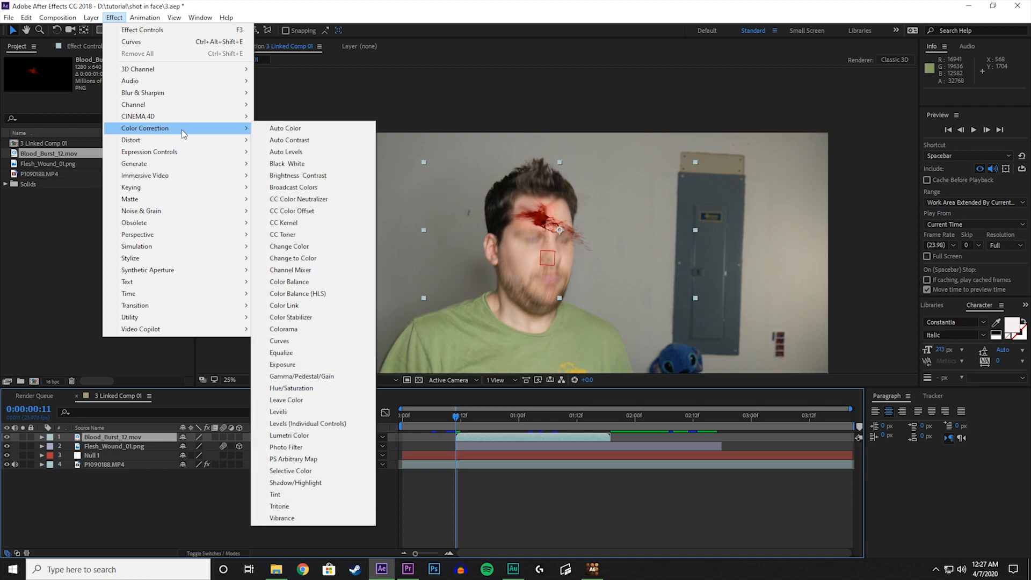
{"action": "left_click", "coordinate": [279, 341]}
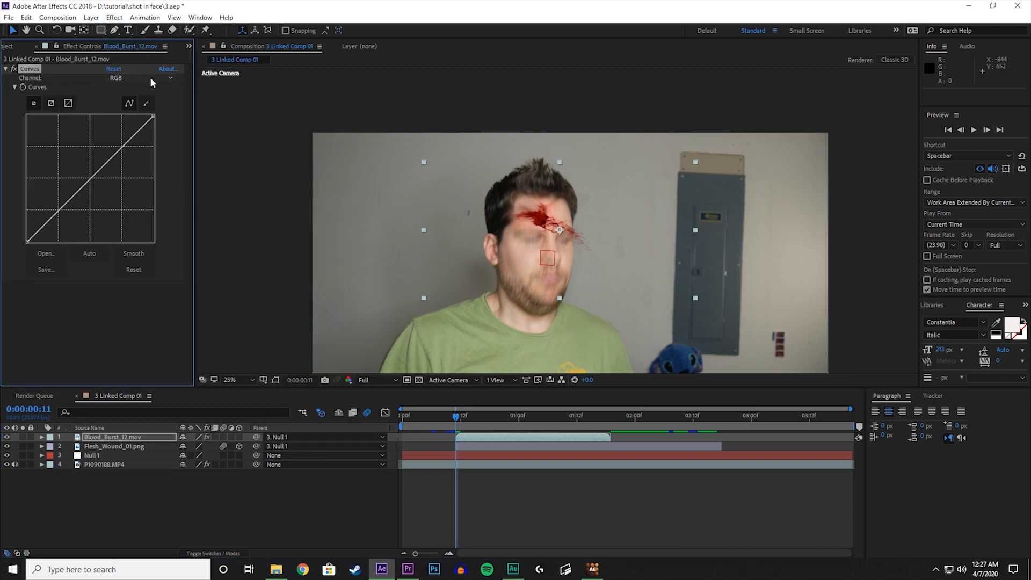
{"action": "left_click_drag", "start_coordinate": [105, 167], "coordinate": [115, 182]}
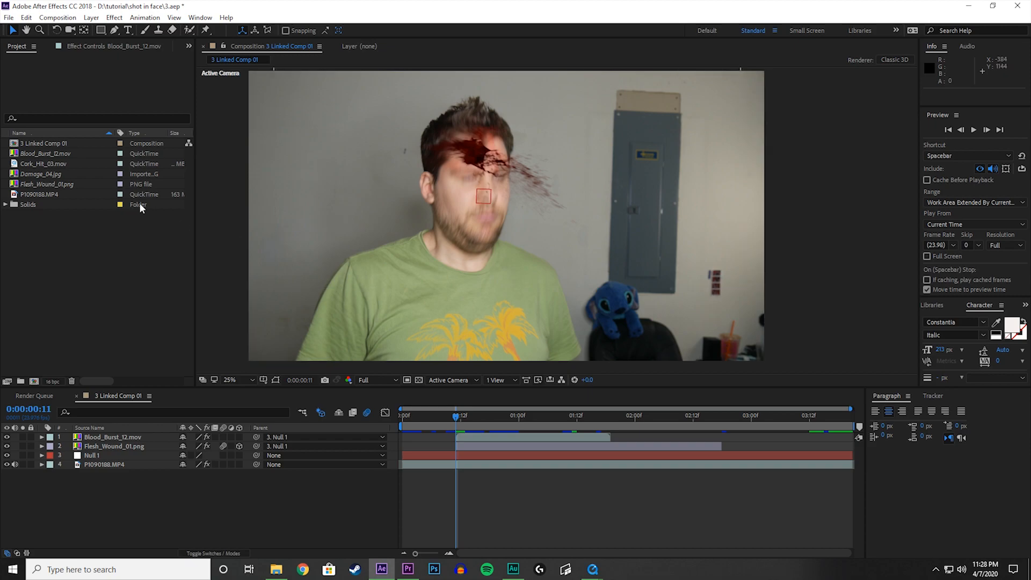
Add Cork_Hit_03.mov to the composition over the face and move its layer to start at 0:00:00:11.
{"action": "left_click", "coordinate": [39, 168]}
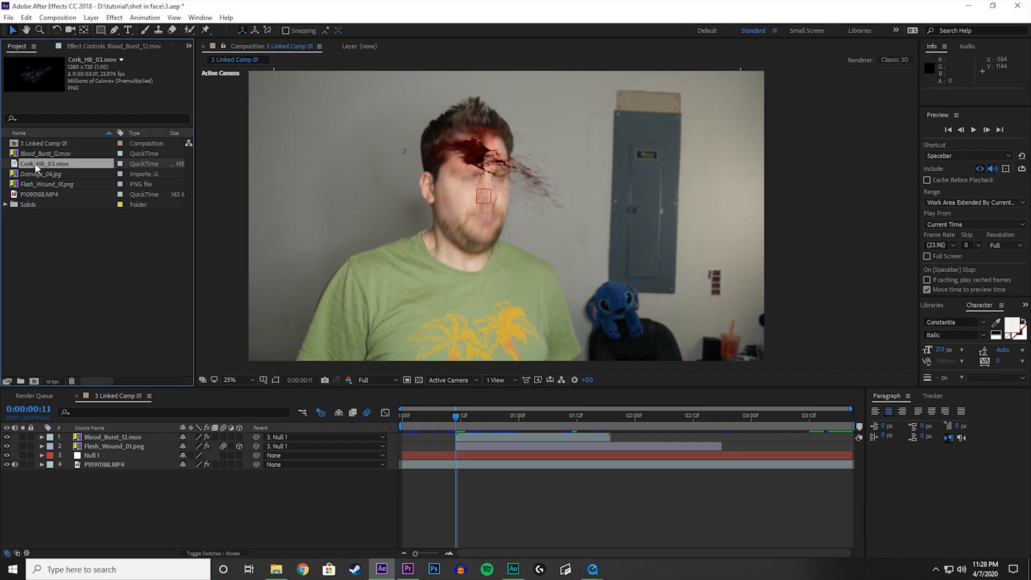
{"action": "left_click_drag", "start_coordinate": [25, 167], "coordinate": [480, 177]}
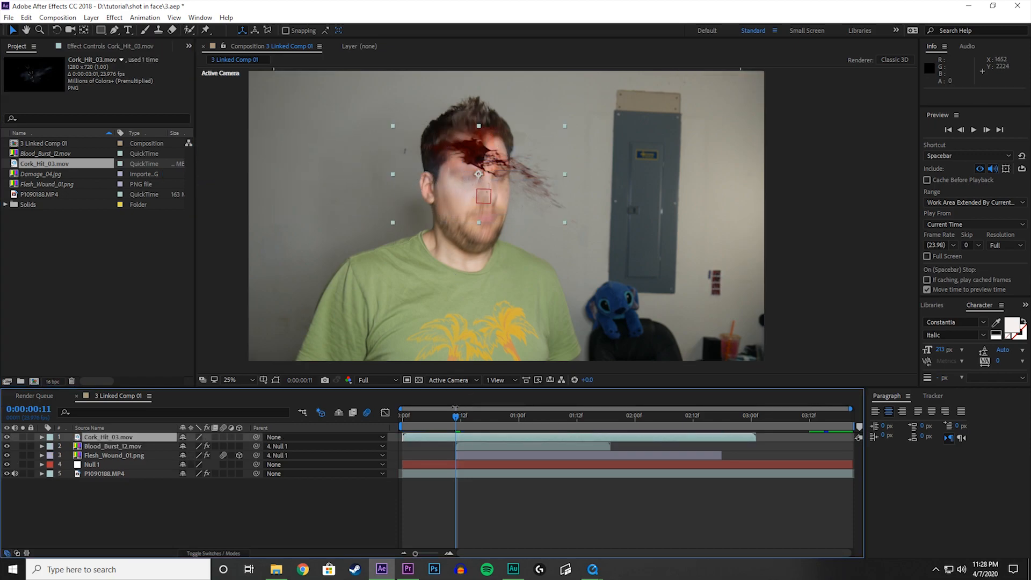
{"action": "left_click_drag", "start_coordinate": [421, 439], "coordinate": [476, 438]}
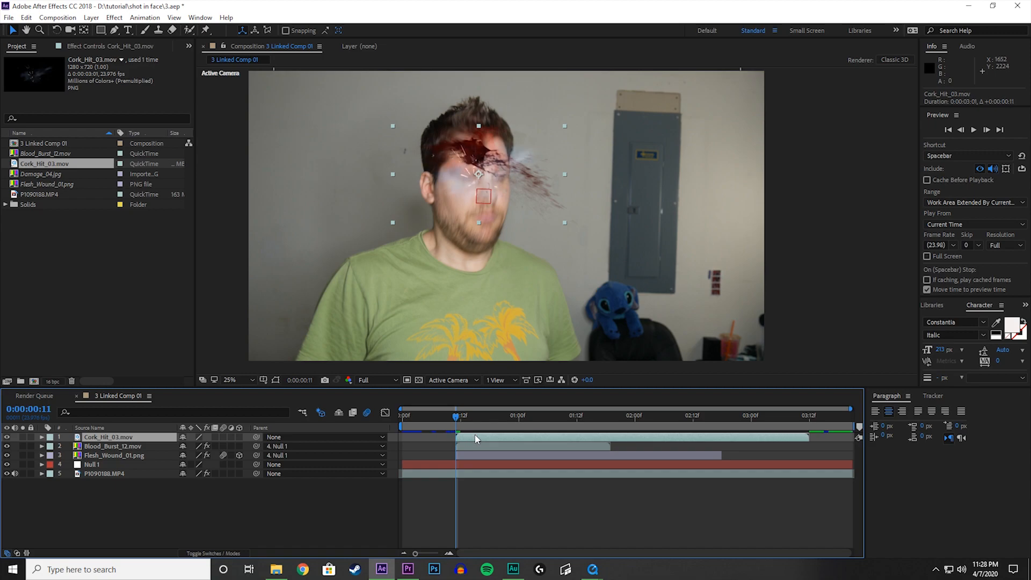
Apply a Tint effect to the cork hit layer and map white to a dark red sampled from the blood burst.
{"action": "key", "text": "period"}
{"action": "left_click_drag", "start_coordinate": [424, 181], "coordinate": [507, 276]}
{"action": "scroll", "coordinate": [445, 232], "scroll_direction": "up", "scroll_amount": 1}
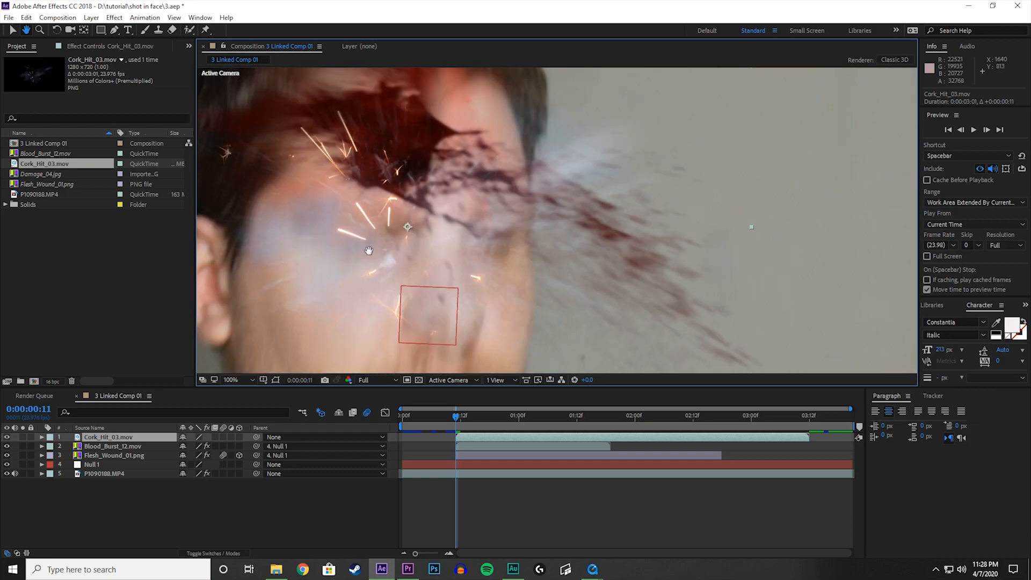
{"action": "key", "text": "comma"}
{"action": "key", "text": "v"}
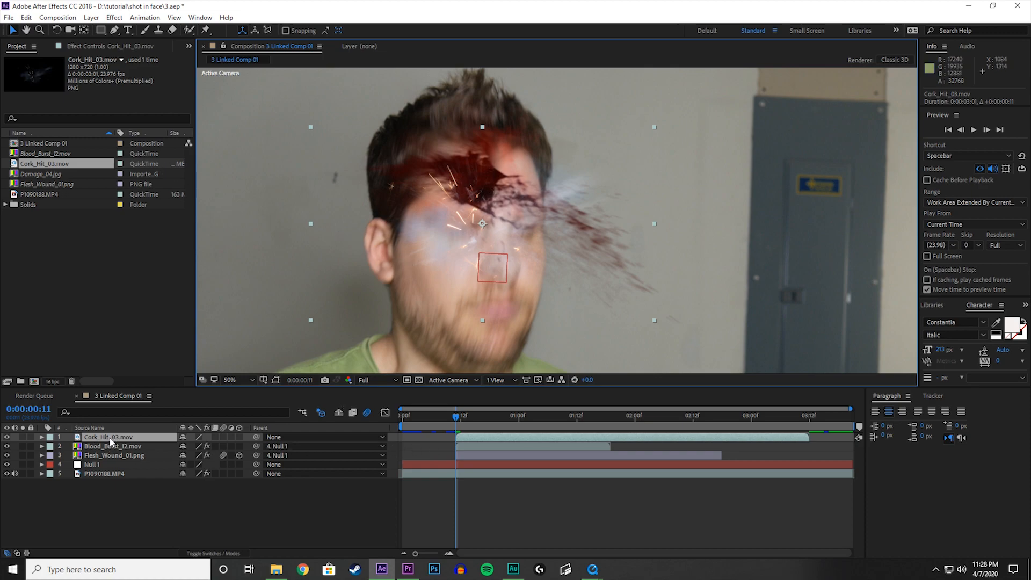
{"action": "left_click", "coordinate": [115, 18]}
{"action": "mouse_move", "coordinate": [176, 129]}
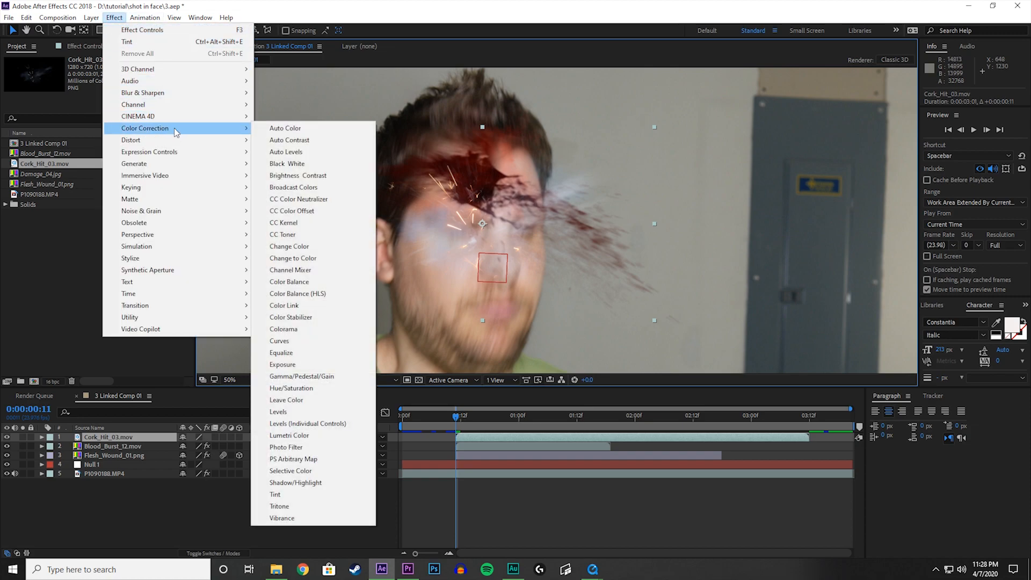
{"action": "left_click", "coordinate": [285, 495]}
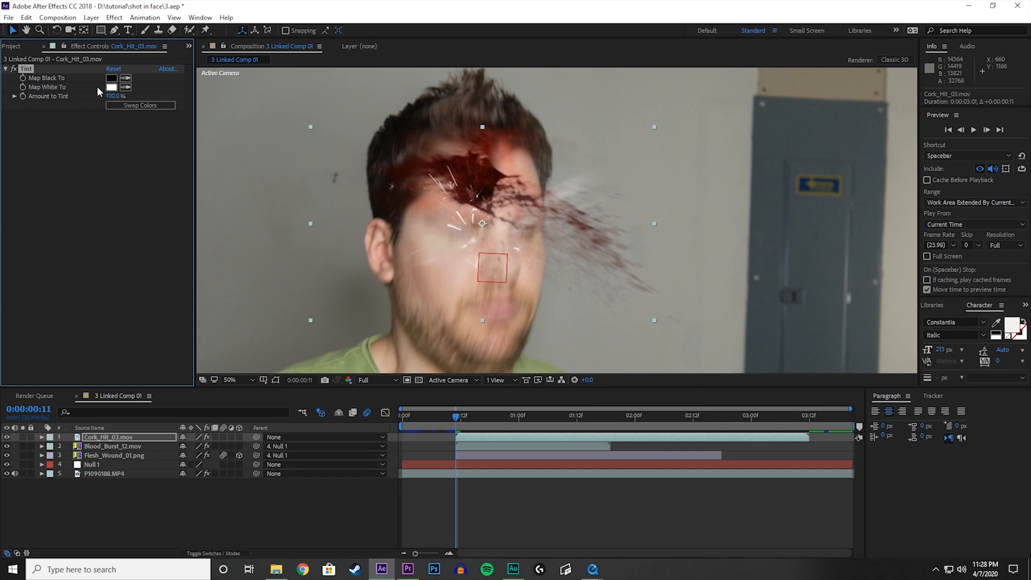
{"action": "left_click", "coordinate": [126, 89]}
{"action": "left_click", "coordinate": [486, 173]}
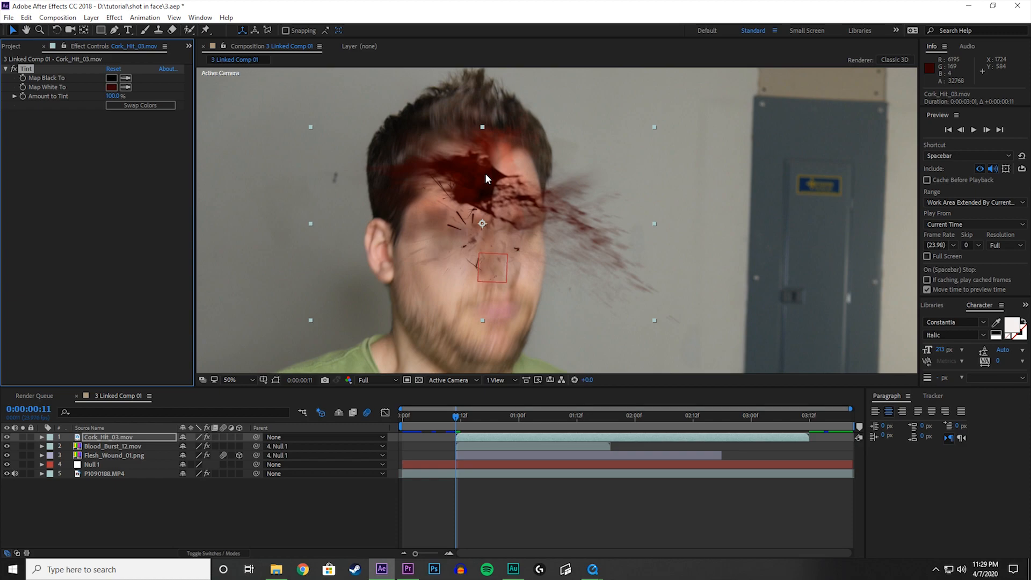
Hide the blood burst layer and examine the tinted cork hit debris frame by frame up to 0:00:00:21.
{"action": "key", "text": "Page_Down"}
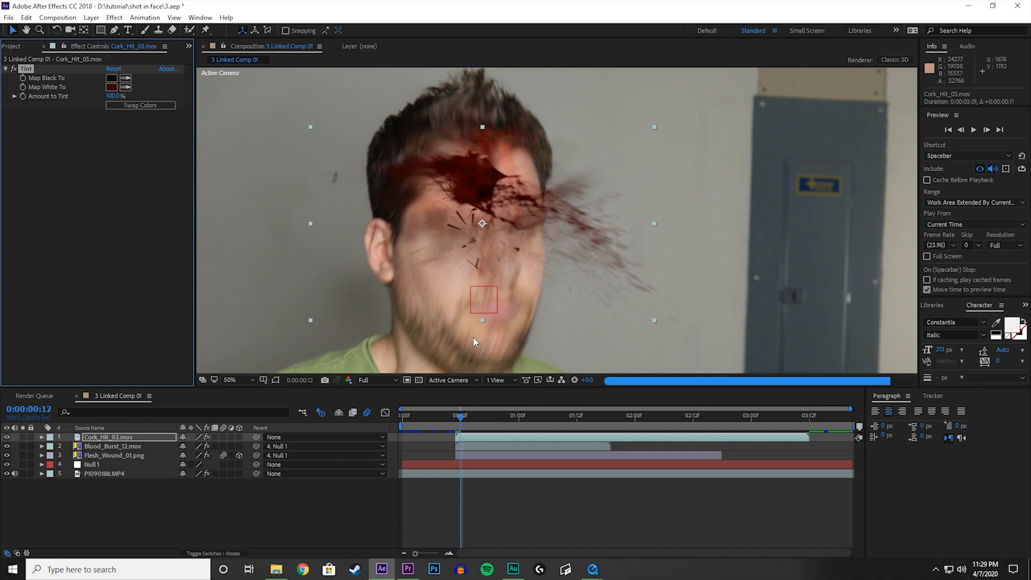
{"action": "key", "text": "Page_Down"}
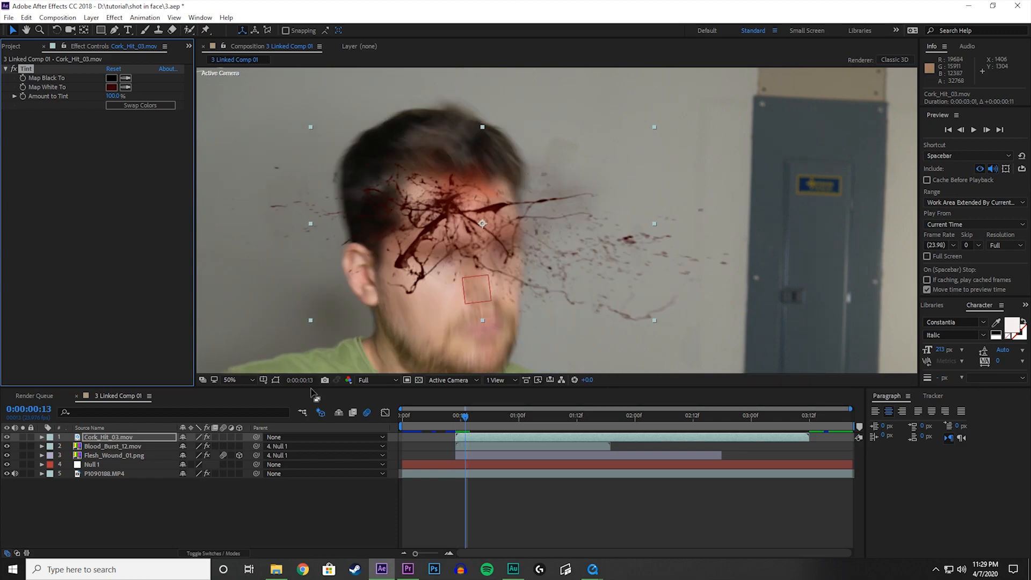
{"action": "left_click", "coordinate": [8, 446]}
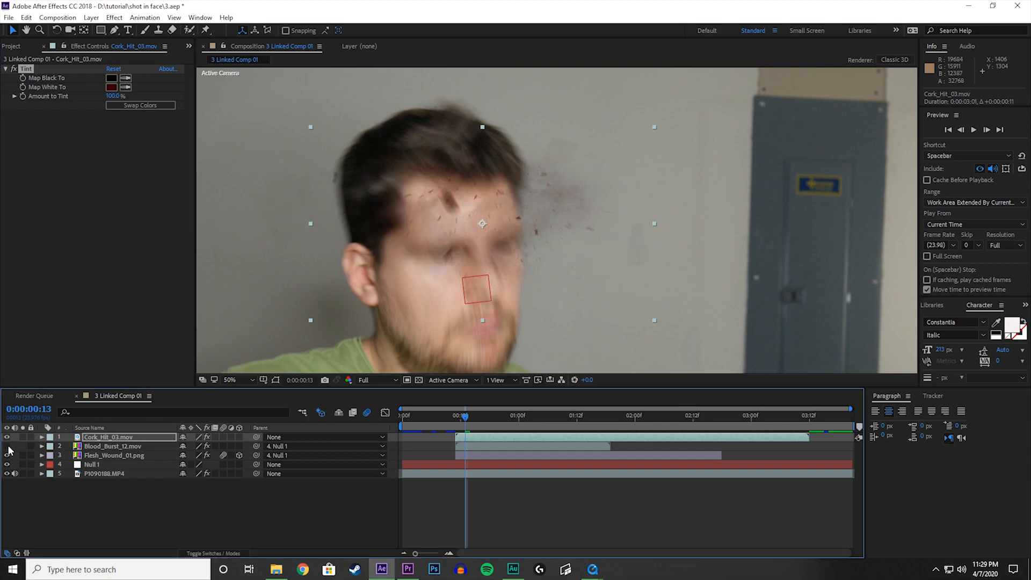
{"action": "key", "text": "Page_Down"}
{"action": "key", "text": "Page_Down"}
{"action": "key", "text": "Page_Down"}
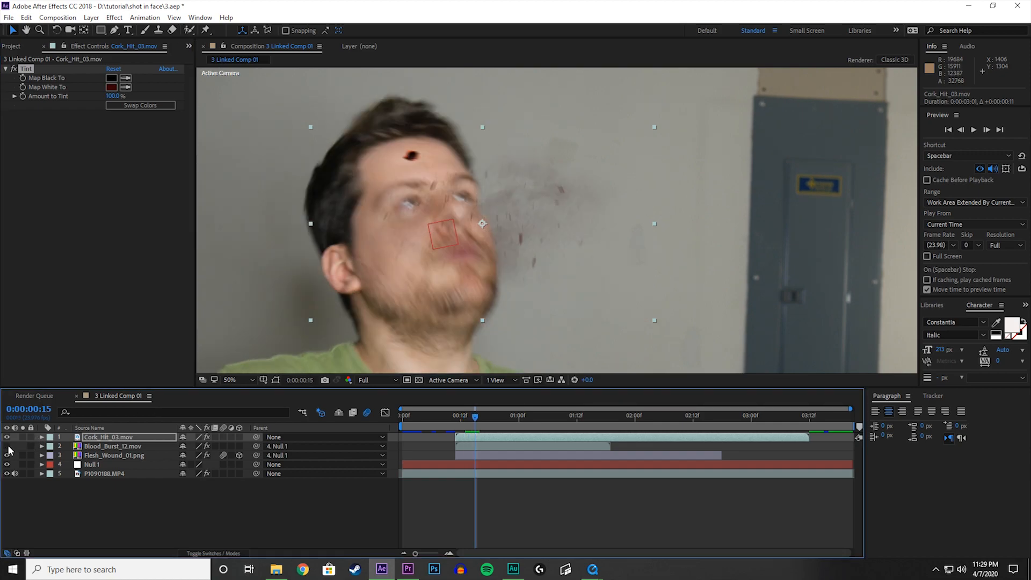
{"action": "key", "text": "Page_Down"}
{"action": "key", "text": "Page_Down"}
{"action": "key", "text": "Page_Down"}
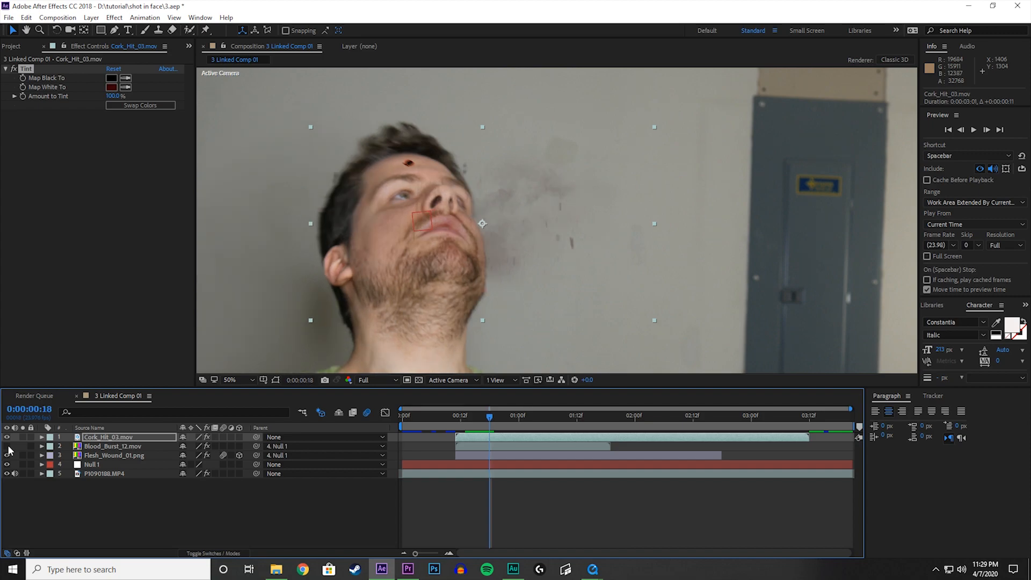
{"action": "key", "text": "Page_Down"}
{"action": "key", "text": "Page_Down"}
{"action": "key", "text": "Page_Down"}
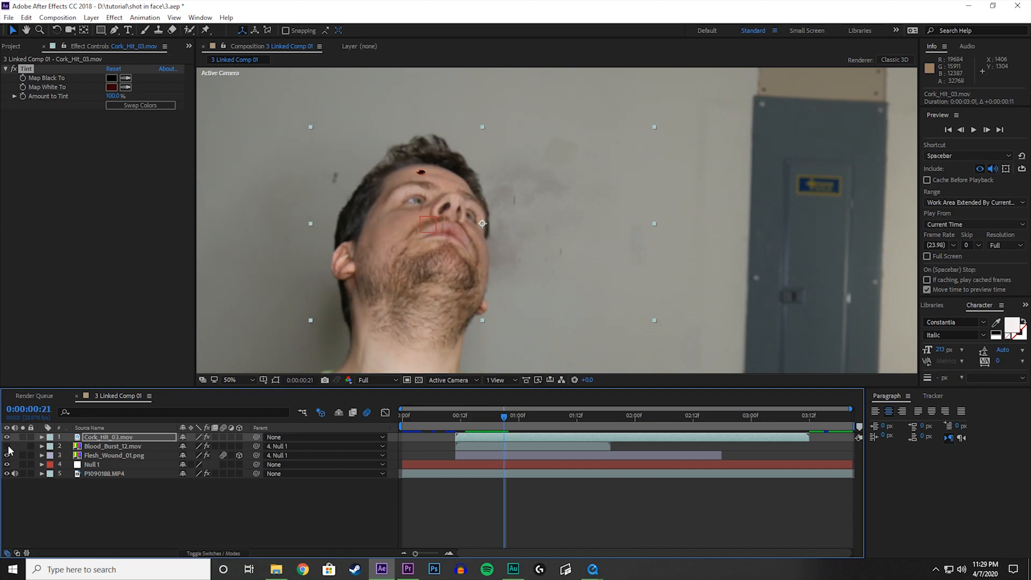
Examine the tinted cork hit debris against the face frame by frame around 0:00:00:11 with the blood burst hidden.
{"action": "key", "text": "Page_Down"}
{"action": "key", "text": "Page_Up"}
{"action": "key", "text": "Page_Up"}
{"action": "key", "text": "Page_Up"}
{"action": "key", "text": "Page_Up"}
{"action": "key", "text": "Page_Up"}
{"action": "key", "text": "Page_Up"}
{"action": "key", "text": "Page_Up"}
{"action": "key", "text": "Page_Up"}
{"action": "key", "text": "Page_Up"}
{"action": "key", "text": "Page_Up"}
{"action": "key", "text": "Page_Up"}
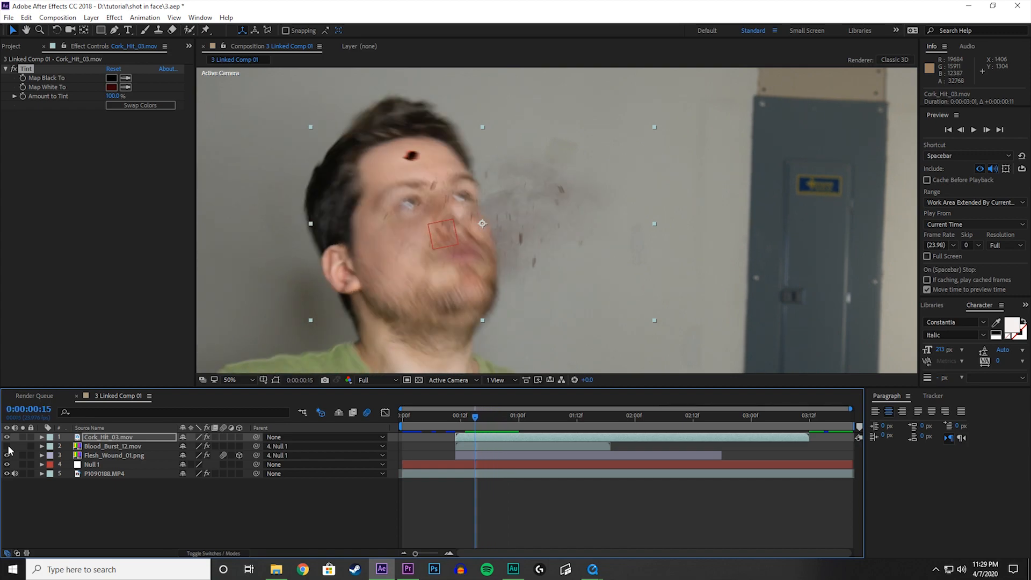
{"action": "key", "text": "Page_Up"}
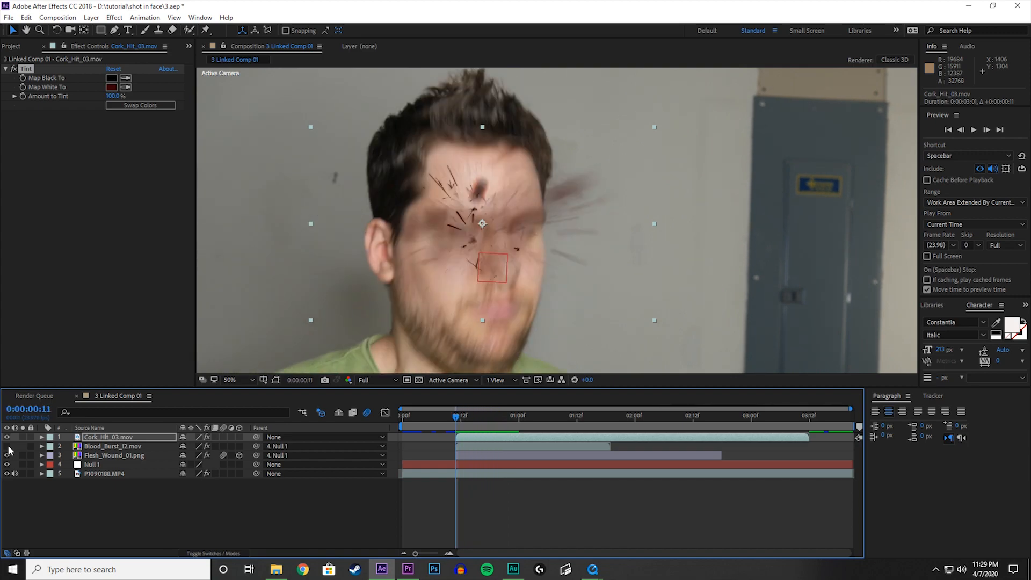
At 0:00:00:11, make the blood burst layer visible again and parent the Cork_Hit_03.mov layer to Null 1.
{"action": "key", "text": "Page_Up"}
{"action": "key", "text": "Page_Down"}
{"action": "key", "text": "Page_Down"}
{"action": "key", "text": "Page_Down"}
{"action": "key", "text": "Page_Down"}
{"action": "key", "text": "Page_Down"}
{"action": "key", "text": "Page_Up"}
{"action": "key", "text": "Page_Up"}
{"action": "key", "text": "Page_Up"}
{"action": "key", "text": "Page_Up"}
{"action": "left_click", "coordinate": [6, 446]}
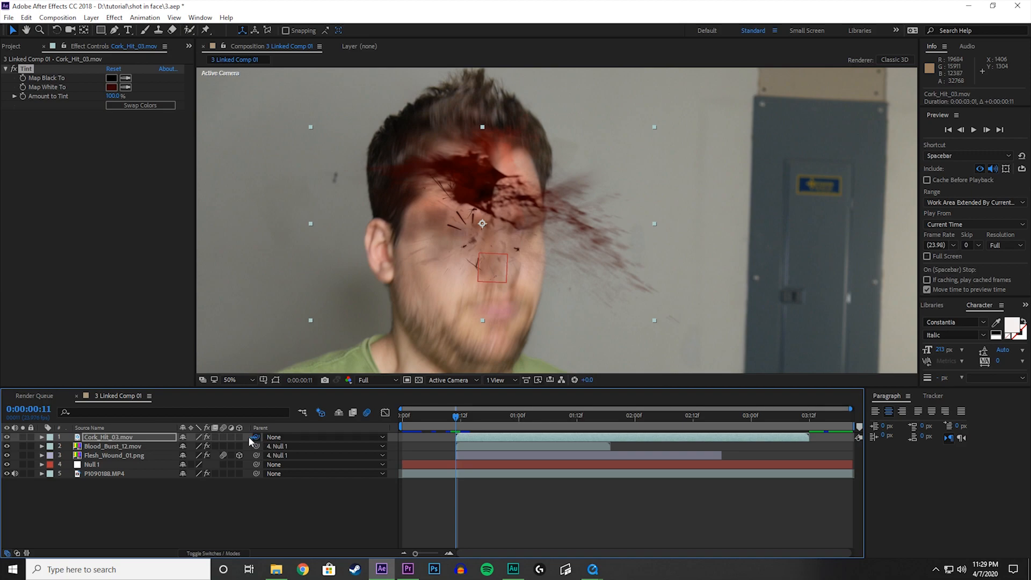
{"action": "left_click_drag", "start_coordinate": [245, 434], "coordinate": [95, 461]}
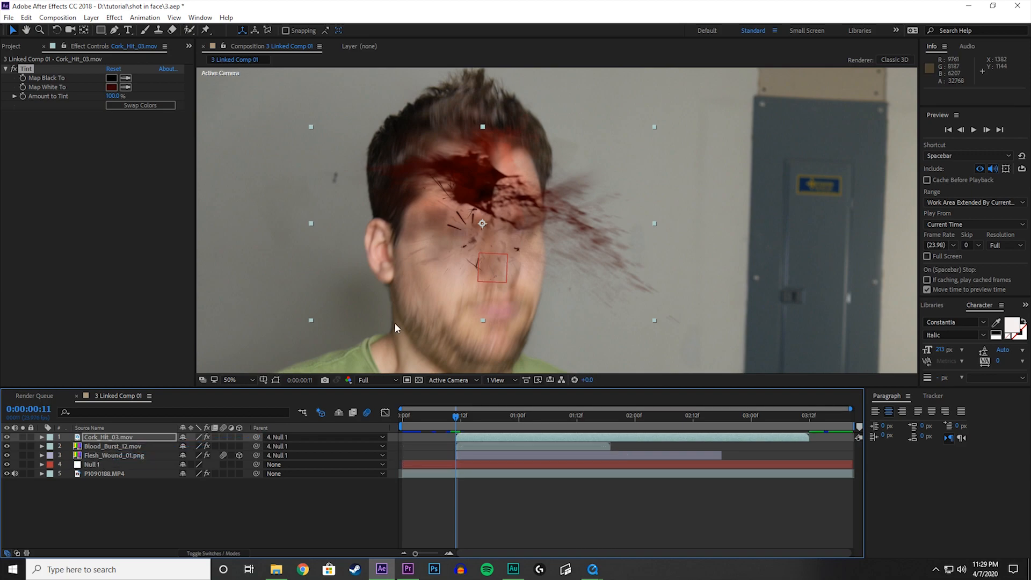
Play back the combined wound, blood burst and cork debris from 0:00:00:10.
{"action": "scroll", "coordinate": [396, 321], "scroll_direction": "down", "scroll_amount": 2}
{"action": "key", "text": "Page_Up"}
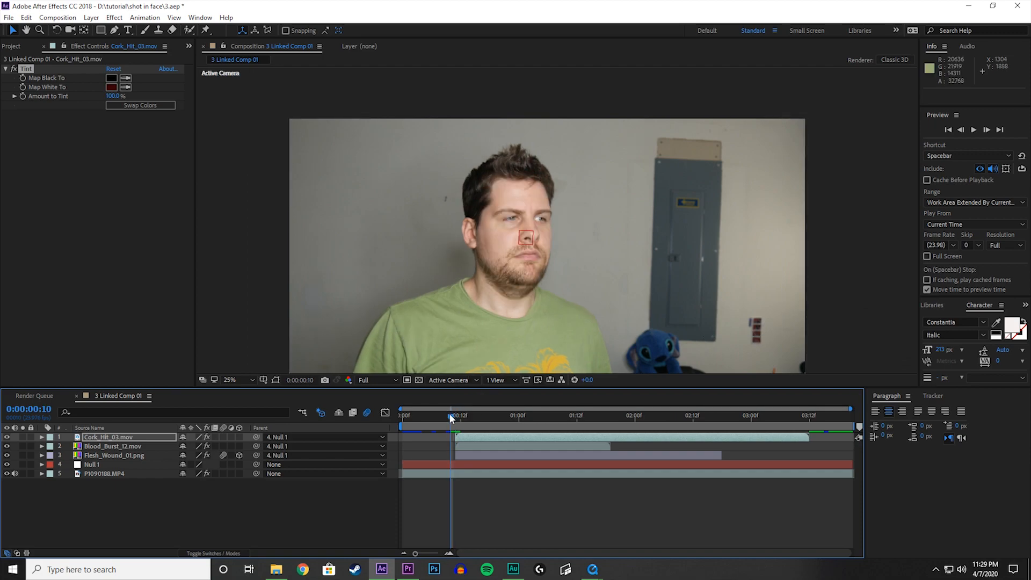
{"action": "key", "text": "space"}
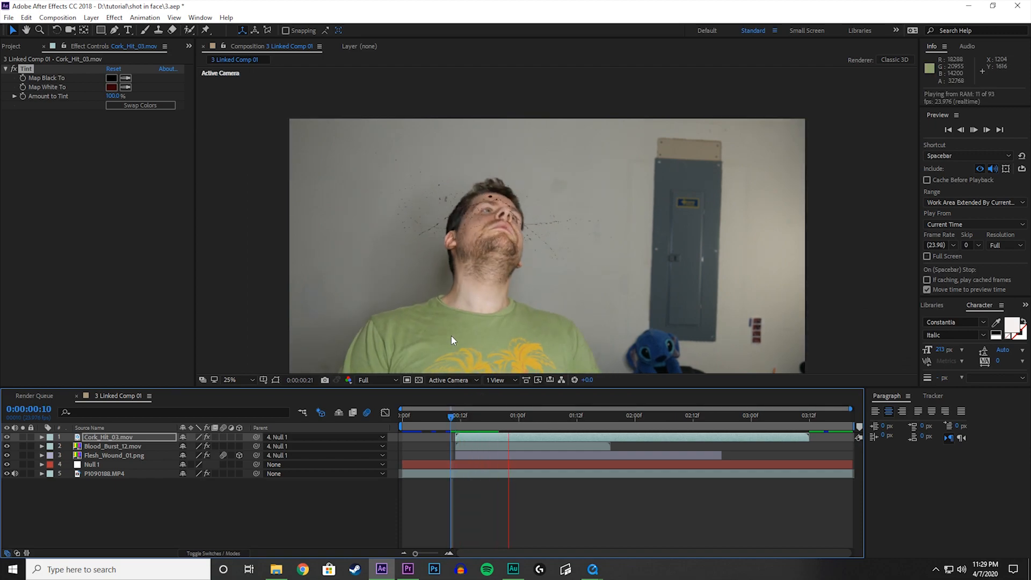